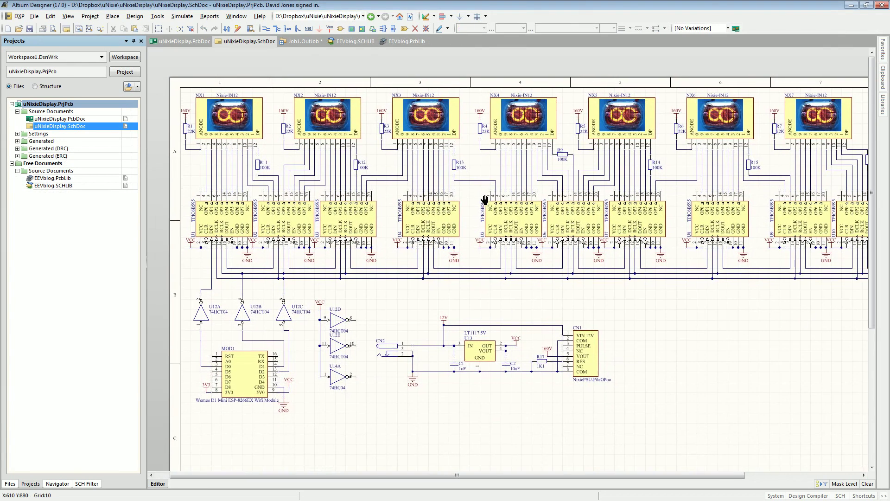
# Step: Scroll down the uNixieDisplay schematic after closing the Connection Matrix options
pyautogui.keyDown('ctrl'); pyautogui.scroll(-3, 463, 185); pyautogui.keyUp('ctrl')
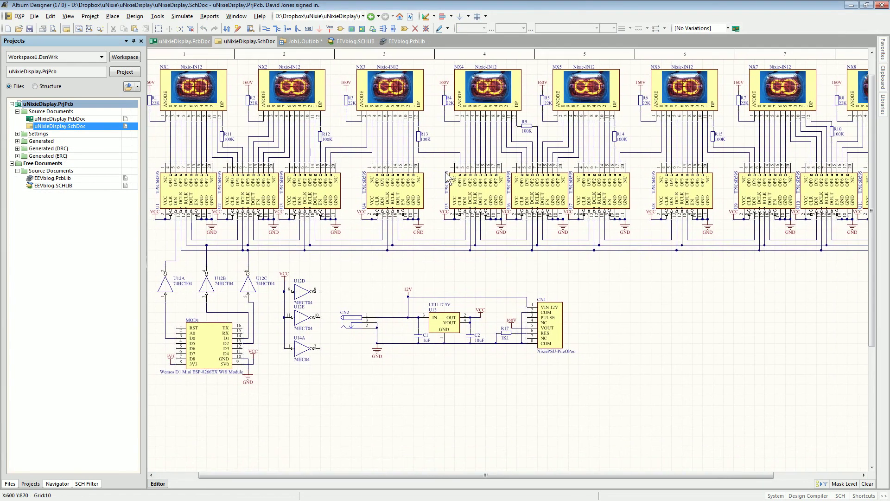
# Step: Detach the wire's top end from U4 pin 18
pyautogui.keyDown('ctrl'); pyautogui.scroll(-3, 447, 177); pyautogui.keyUp('ctrl')
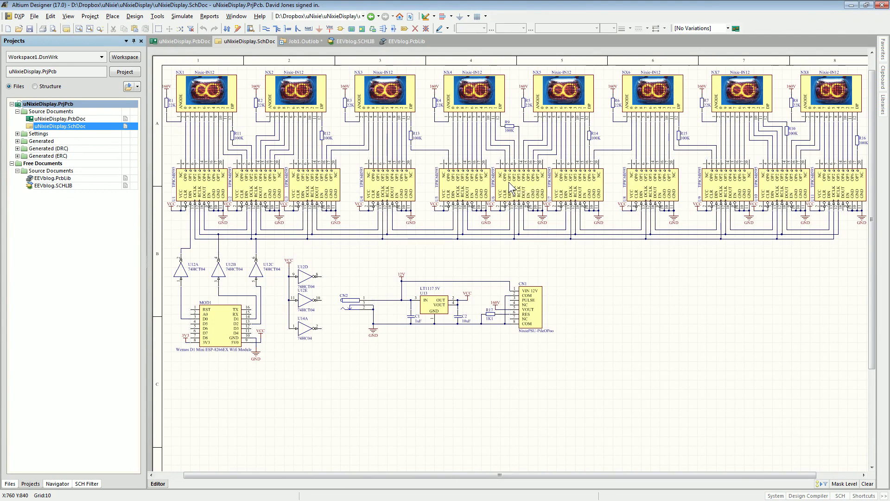
pyautogui.scroll(1, 434, 219)
pyautogui.keyDown('ctrl'); pyautogui.scroll(5, 398, 226); pyautogui.keyUp('ctrl')
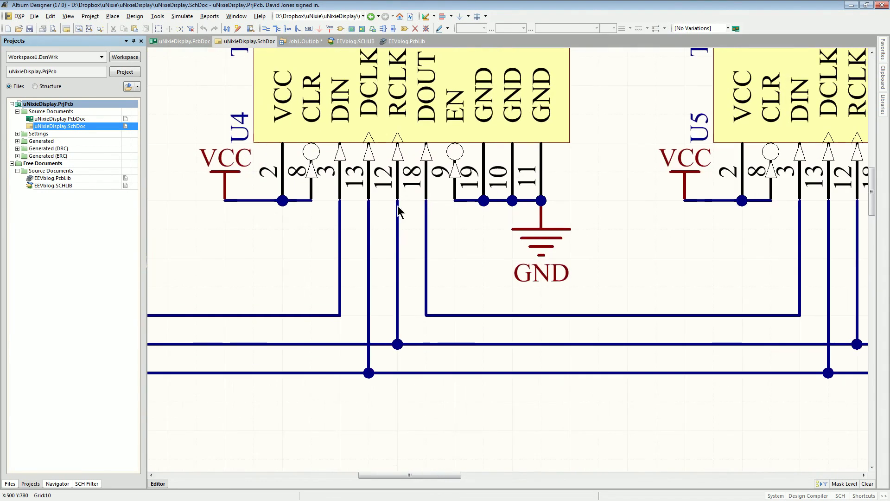
pyautogui.click(397, 203)
pyautogui.moveTo(397, 201); pyautogui.dragTo(397, 229)
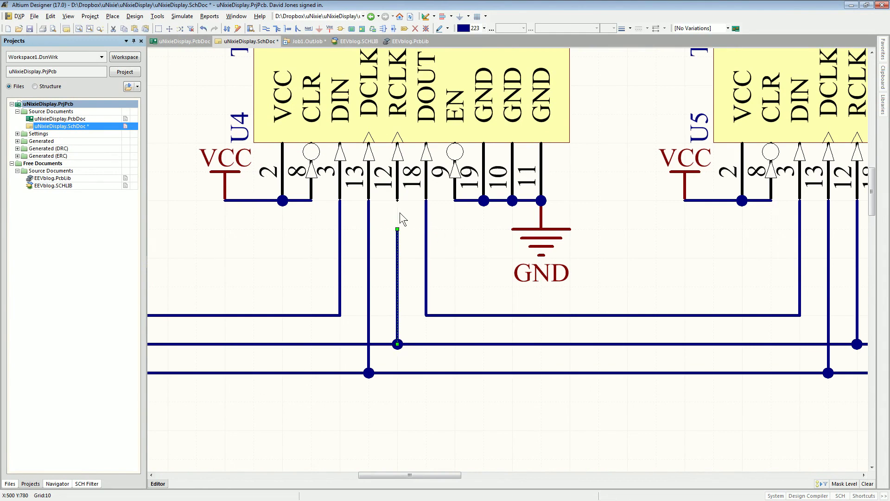
pyautogui.moveTo(397, 229)
pyautogui.mouseDown()
pyautogui.moveTo(397, 200)
pyautogui.moveTo(395, 230)
pyautogui.mouseUp()
# Step: Reconnect the loose wire end to U4 pin 18 so RCLK reaches it again
pyautogui.keyDown('ctrl'); pyautogui.scroll(-3, 396, 230); pyautogui.keyUp('ctrl')
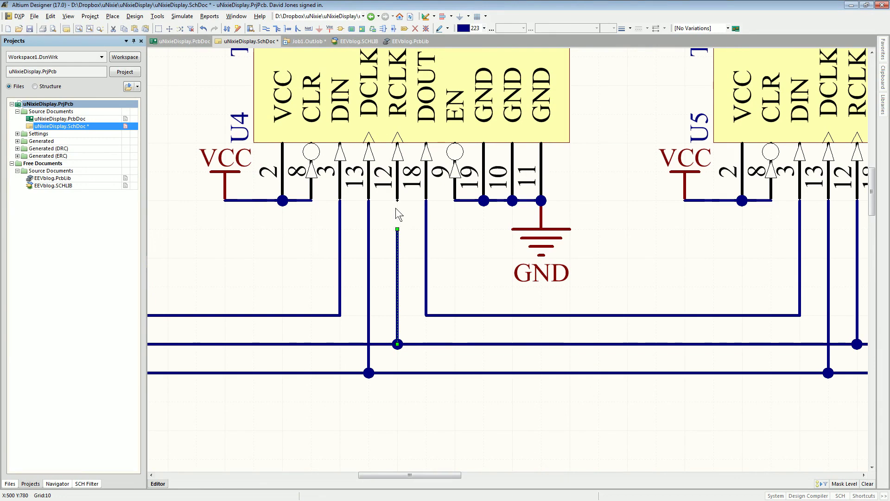
pyautogui.keyDown('ctrl'); pyautogui.scroll(-2, 396, 214); pyautogui.keyUp('ctrl')
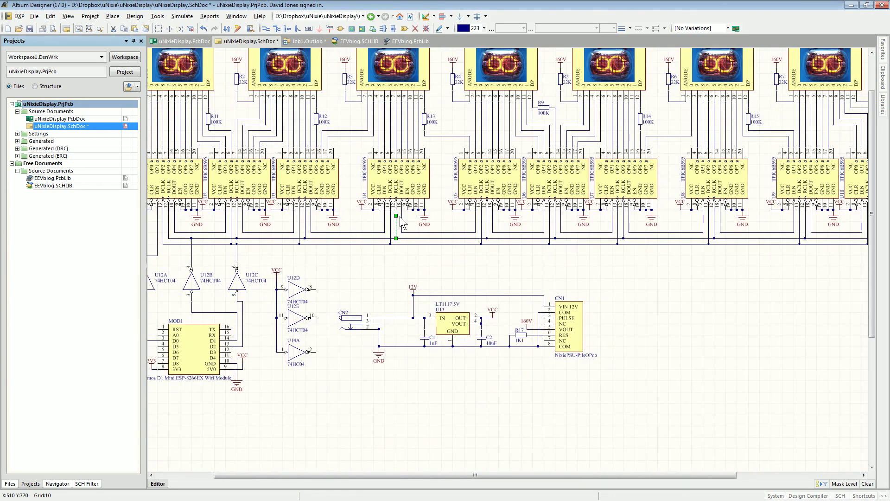
pyautogui.moveTo(394, 208); pyautogui.dragTo(392, 220)
pyautogui.keyDown('ctrl'); pyautogui.scroll(4, 403, 222); pyautogui.keyUp('ctrl')
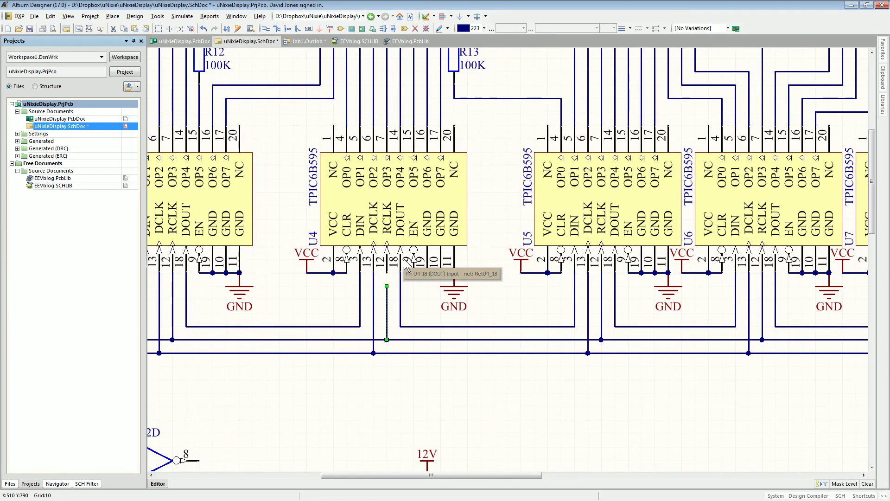
pyautogui.keyDown('ctrl'); pyautogui.scroll(5, 385, 284); pyautogui.keyUp('ctrl')
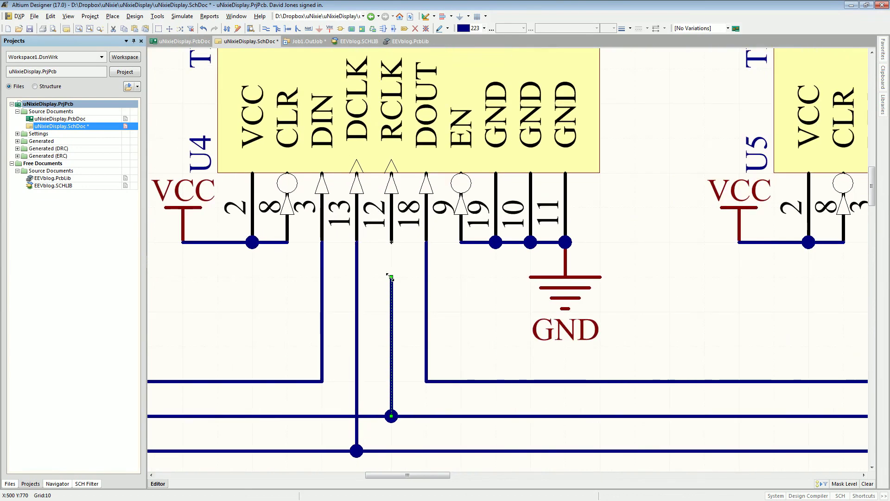
pyautogui.moveTo(390, 277); pyautogui.dragTo(391, 242)
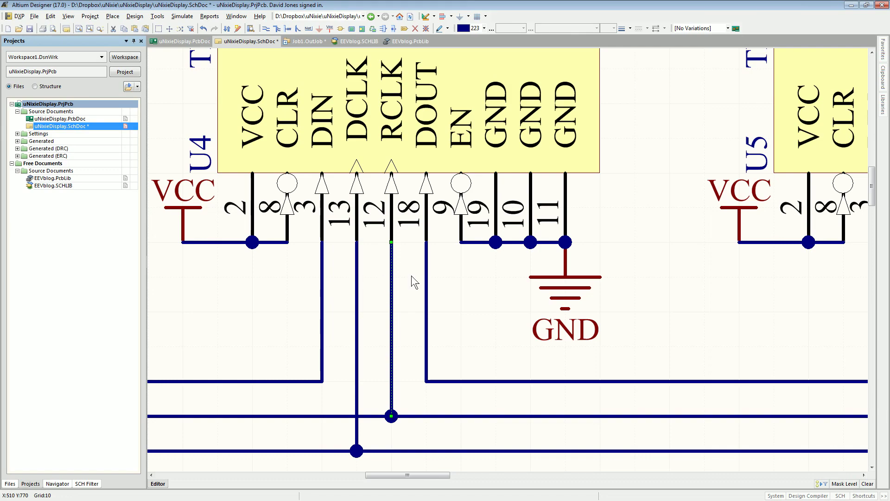
pyautogui.keyDown('ctrl'); pyautogui.scroll(-5, 410, 275); pyautogui.keyUp('ctrl')
pyautogui.keyDown('ctrl'); pyautogui.scroll(-2, 411, 277); pyautogui.keyUp('ctrl')
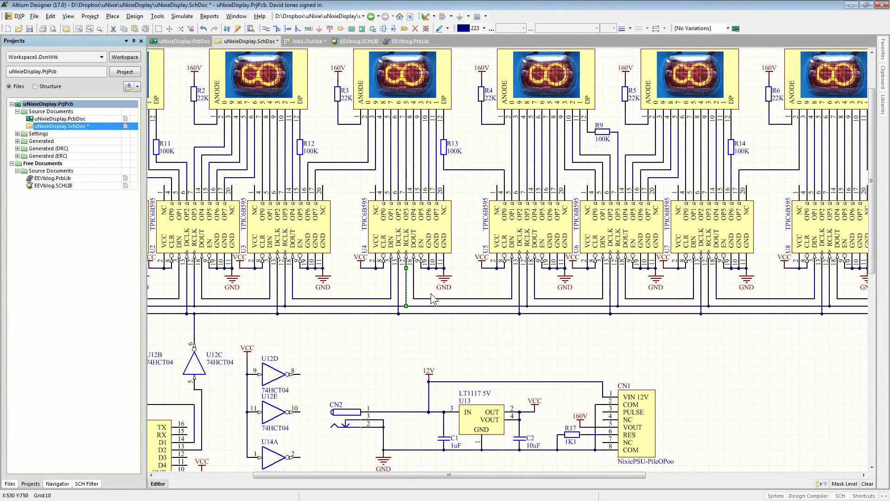
pyautogui.click(363, 282)
pyautogui.moveTo(377, 289); pyautogui.dragTo(472, 287, button='right')
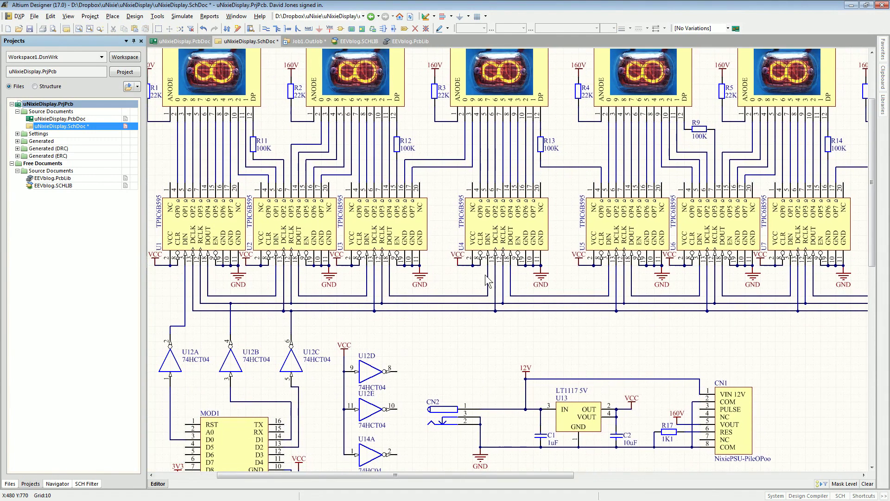
pyautogui.keyDown('ctrl'); pyautogui.scroll(2, 487, 280); pyautogui.keyUp('ctrl')
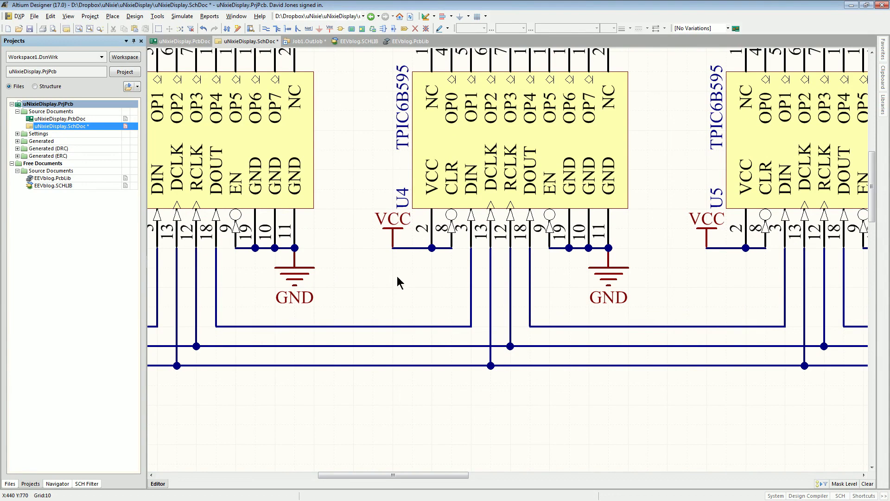
# Step: Compile the whole uNixieDisplay PCB project
pyautogui.click(114, 19)
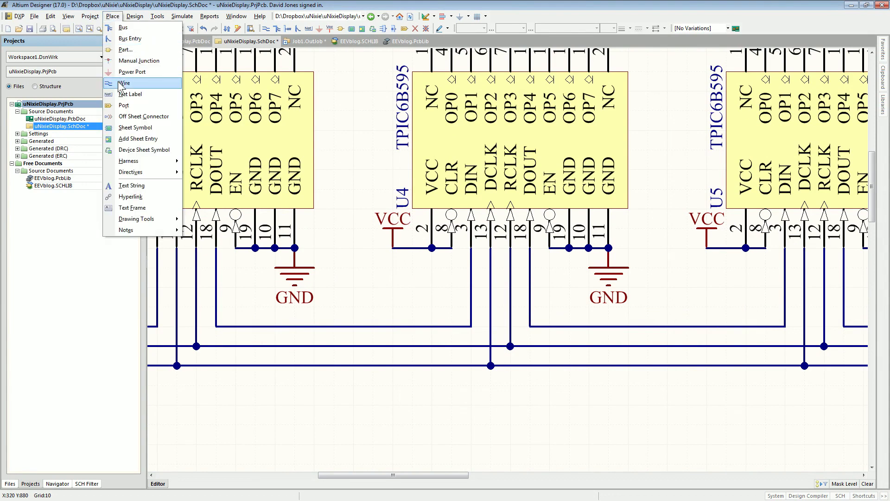
pyautogui.moveTo(83, 21)
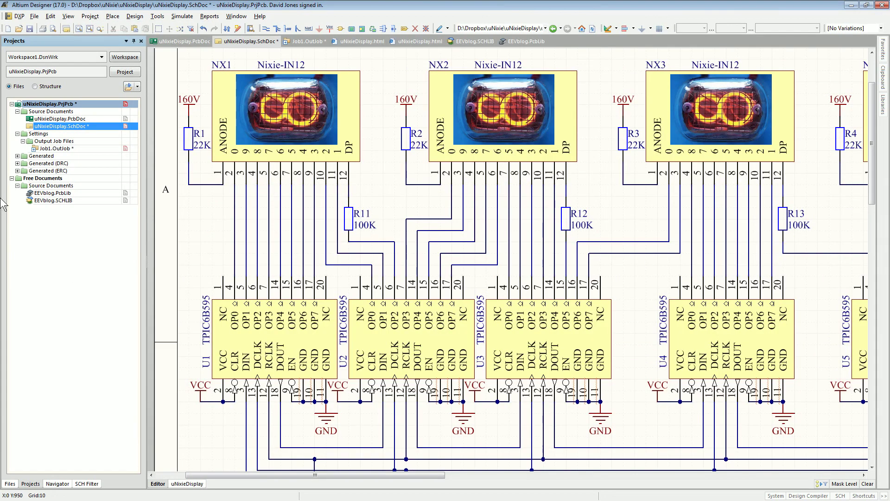
pyautogui.rightClick(91, 127)
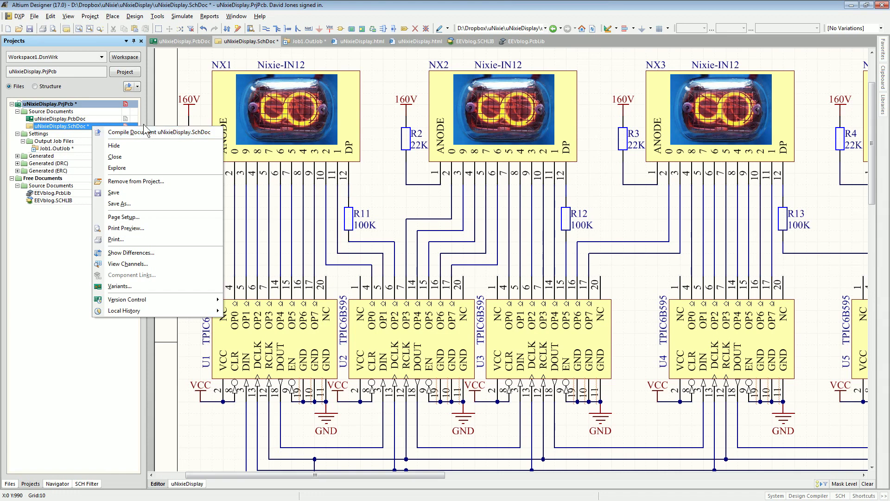
pyautogui.rightClick(86, 105)
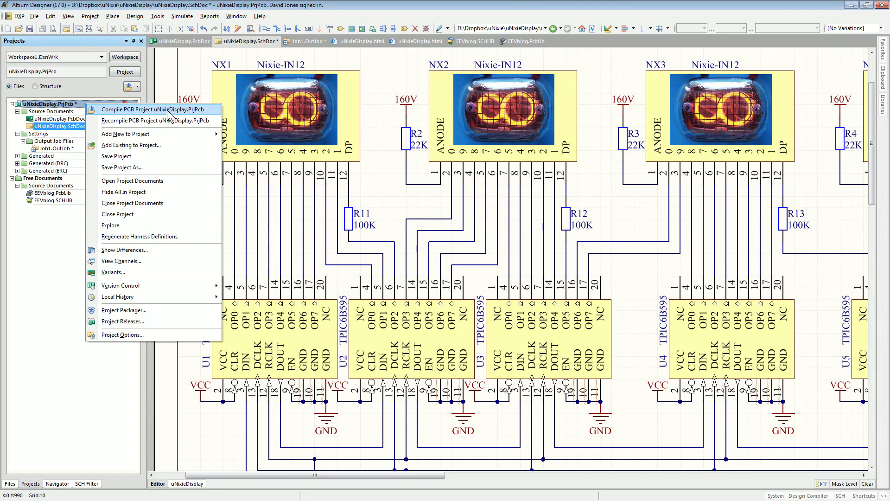
pyautogui.rightClick(108, 104)
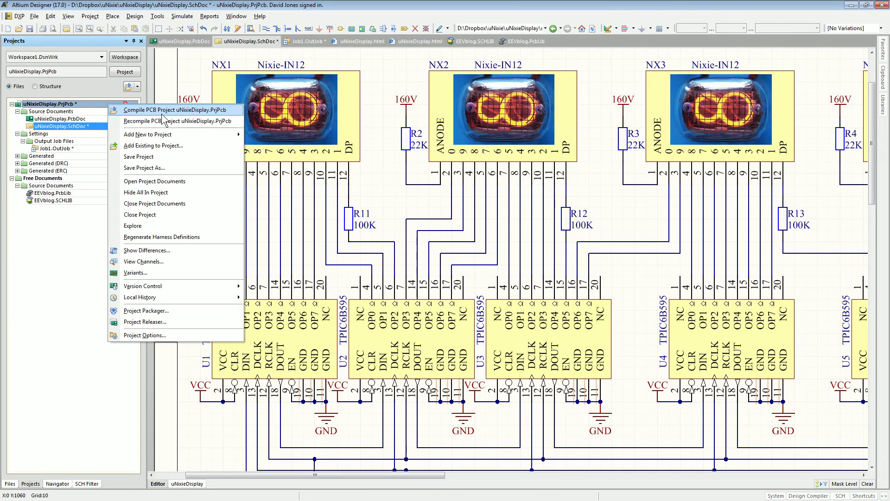
pyautogui.click(162, 115)
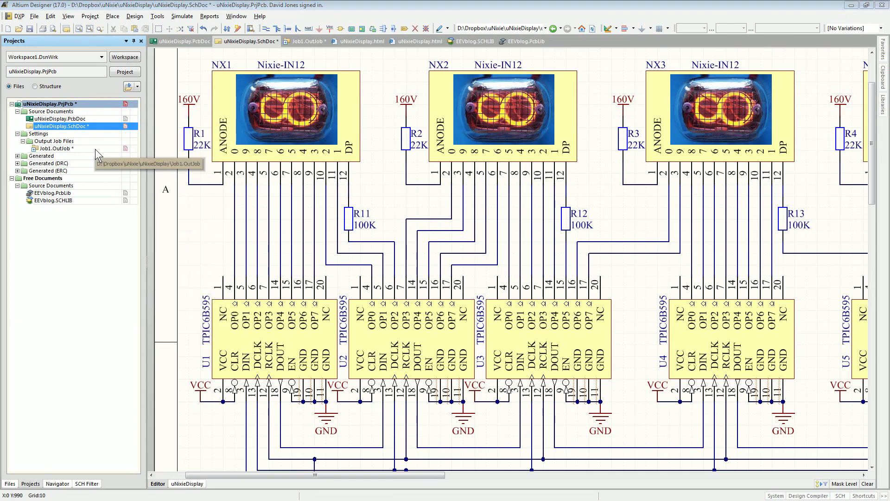
# Step: Open Job1.OutJob from the project's Settings > Output Job Files folder
pyautogui.doubleClick(68, 149)
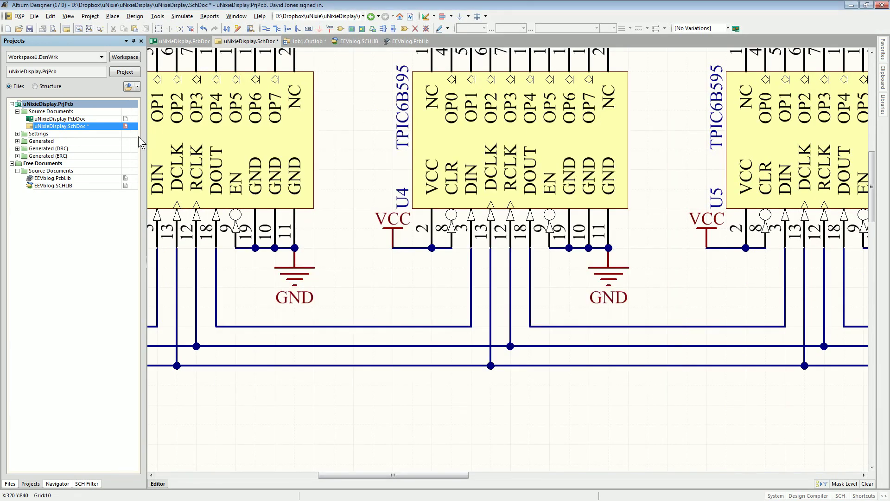
pyautogui.click(18, 141)
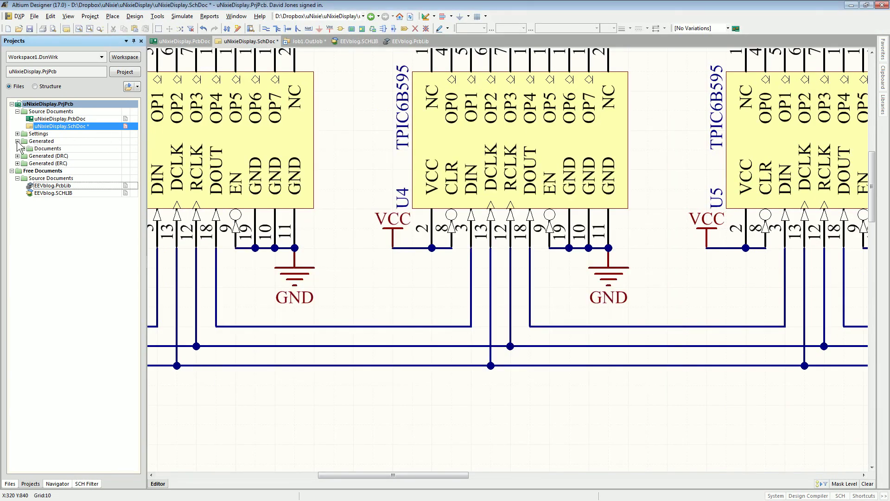
pyautogui.click(17, 133)
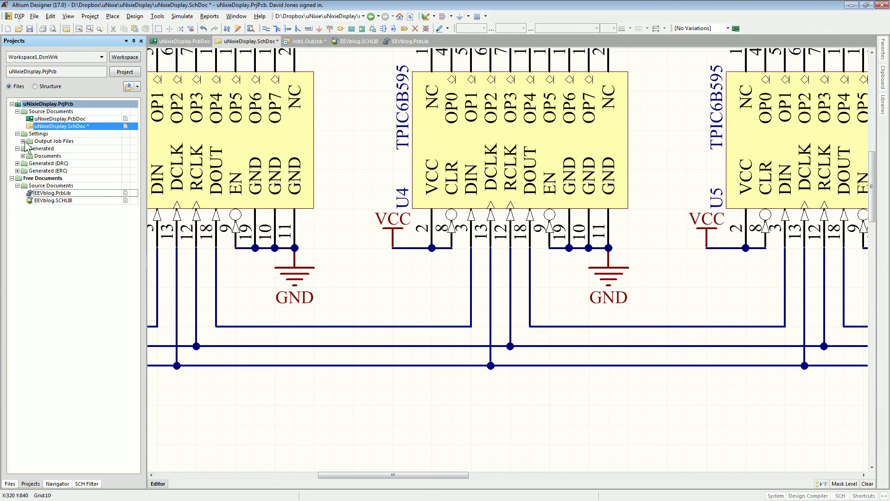
pyautogui.click(22, 141)
pyautogui.doubleClick(60, 148)
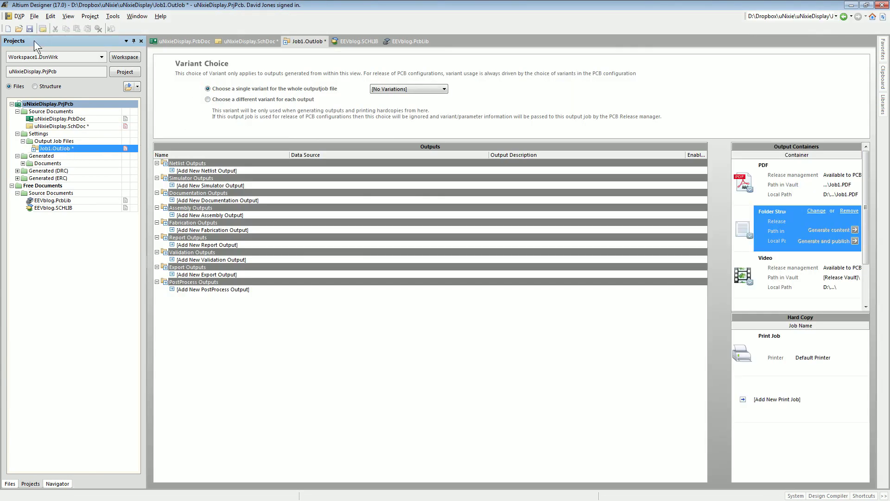
pyautogui.click(32, 15)
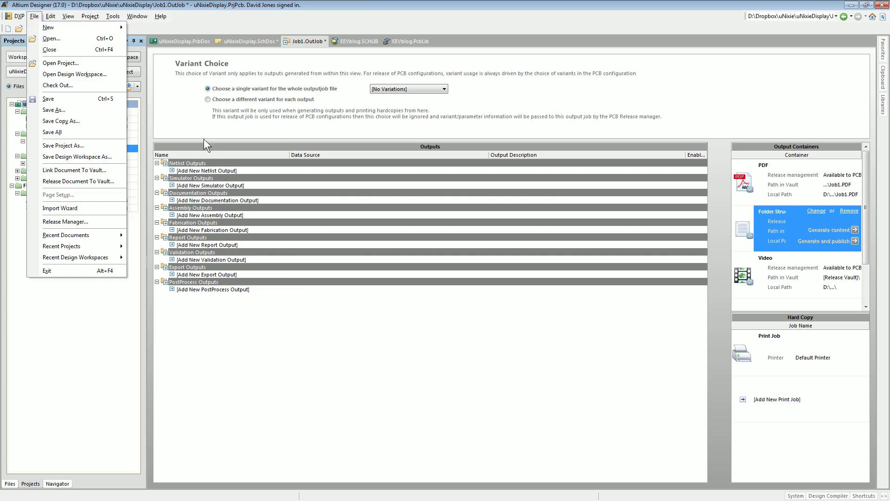
pyautogui.click(80, 154)
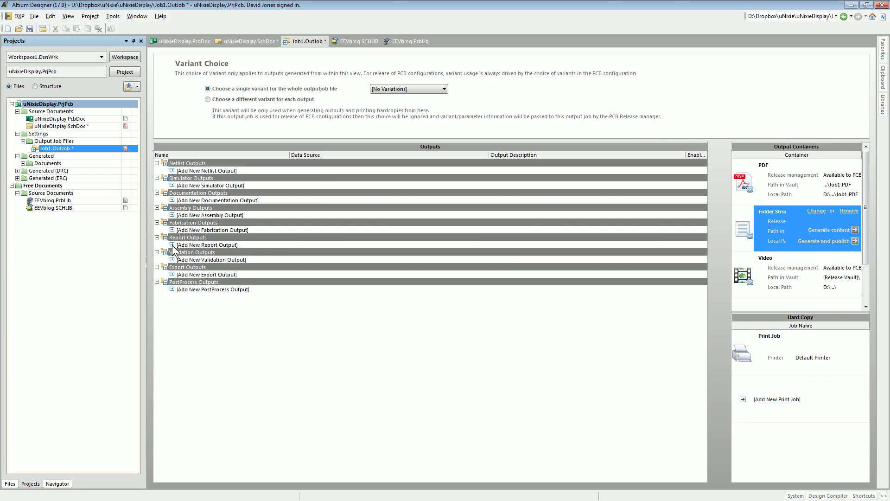
pyautogui.click(170, 229)
# Step: Browse the fabrication and report output types available in the OutJob
pyautogui.click(172, 231)
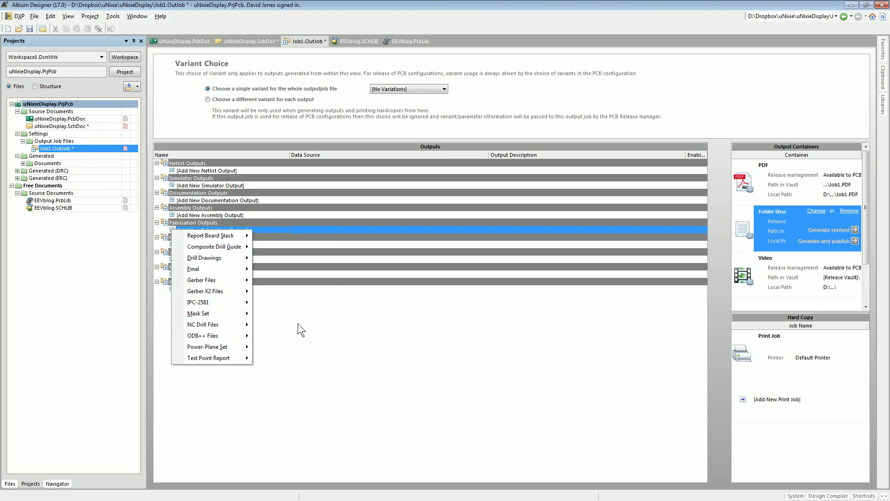
pyautogui.click(275, 304)
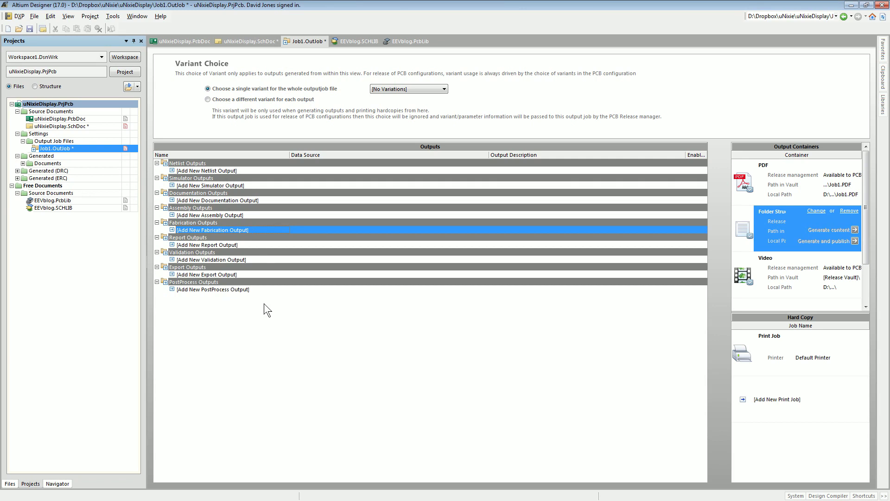
pyautogui.click(173, 244)
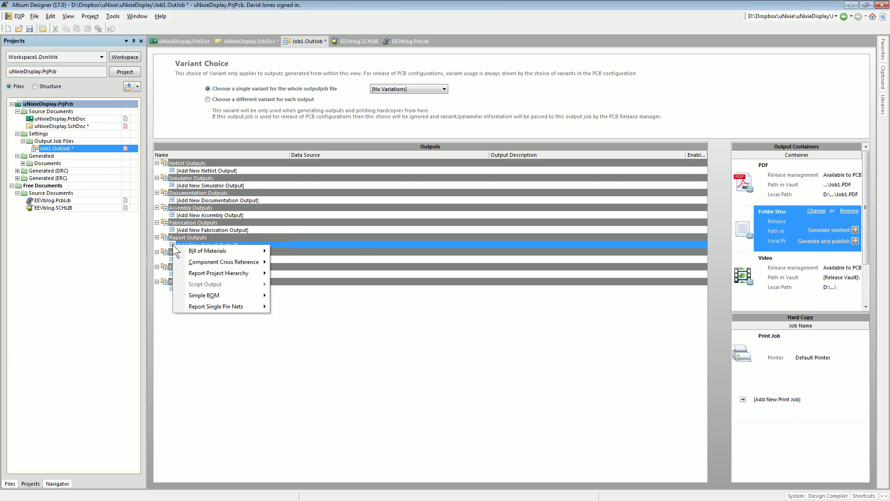
pyautogui.click(266, 319)
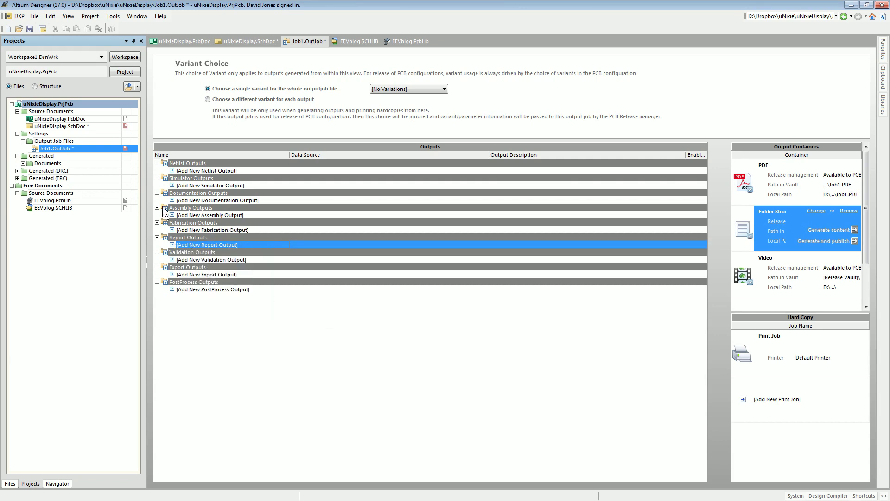
# Step: Add an Electrical Rules Check validation output for uNixieDisplay.SchDoc
pyautogui.click(172, 259)
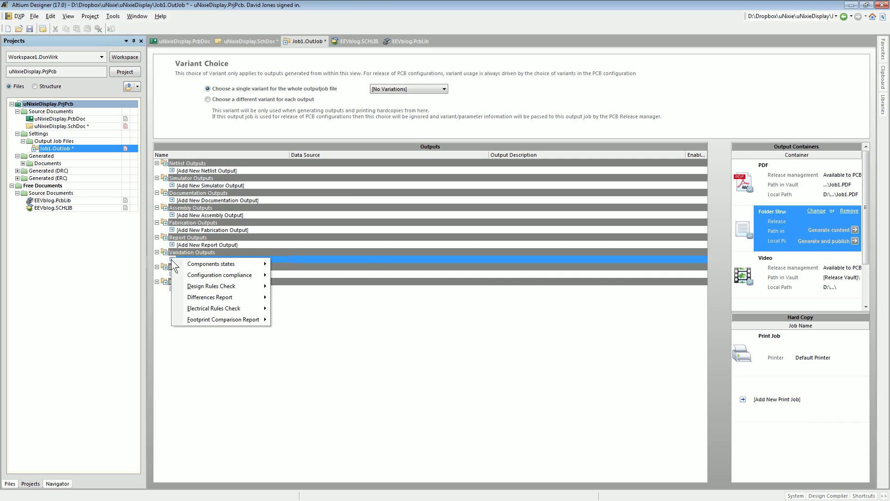
pyautogui.moveTo(224, 286)
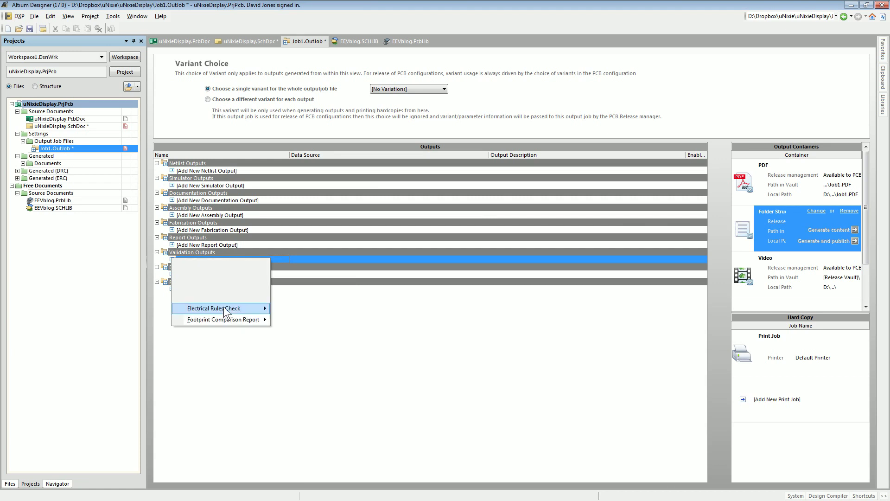
pyautogui.moveTo(229, 309)
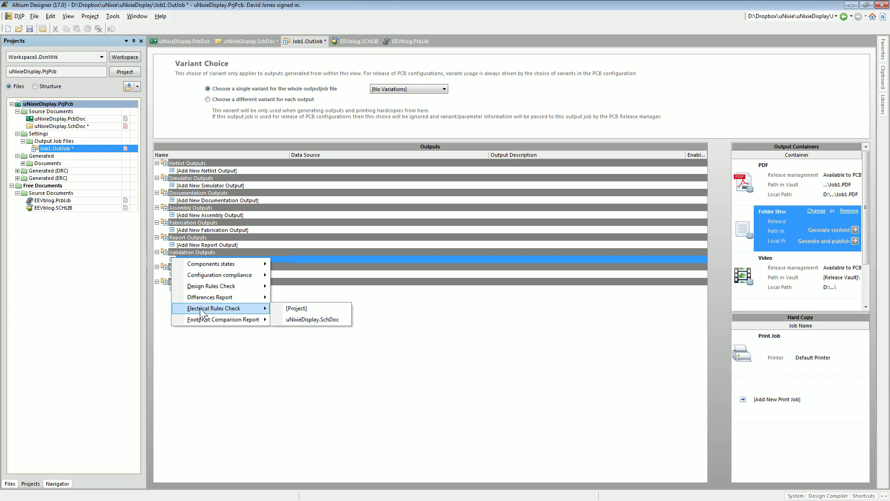
pyautogui.click(323, 319)
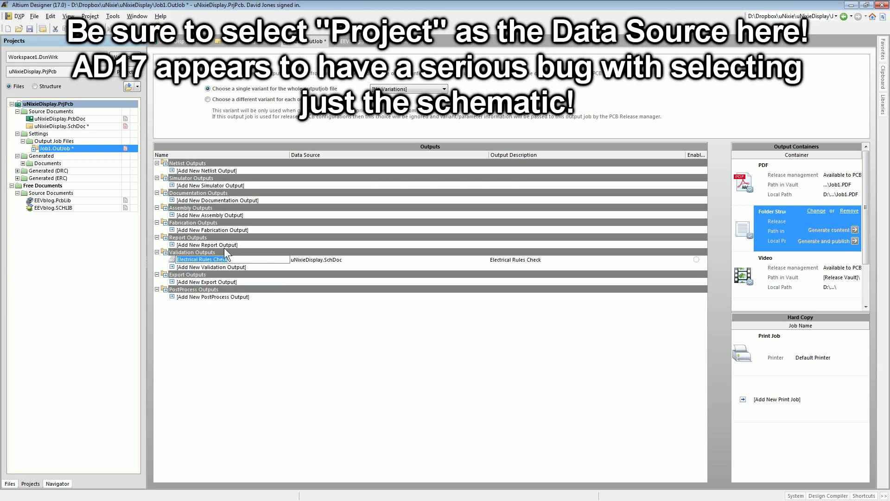
# Step: Enable the new ERC output for the Folder Structure container and generate its report
pyautogui.click(538, 262)
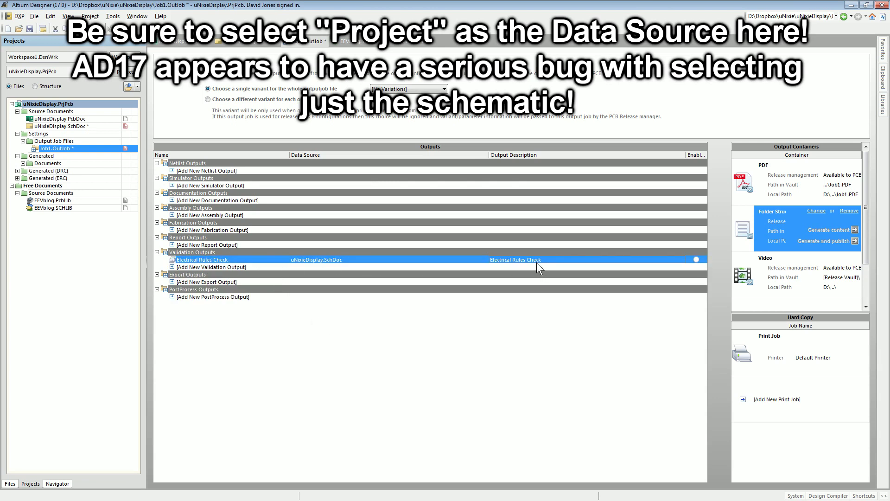
pyautogui.click(696, 260)
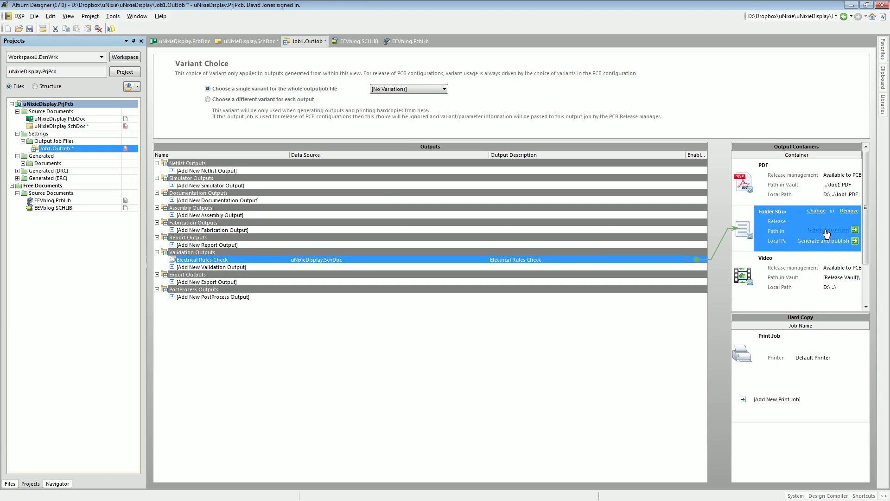
pyautogui.click(827, 232)
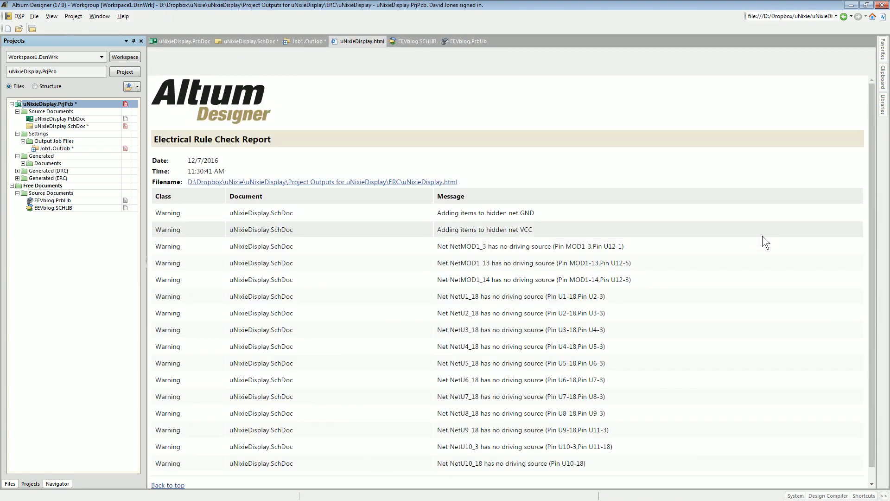
# Step: Review the report's net GND, hidden net VCC and NetU1_18 no-driving-source warnings, then open compiler messages
pyautogui.scroll(-1, 479, 171)
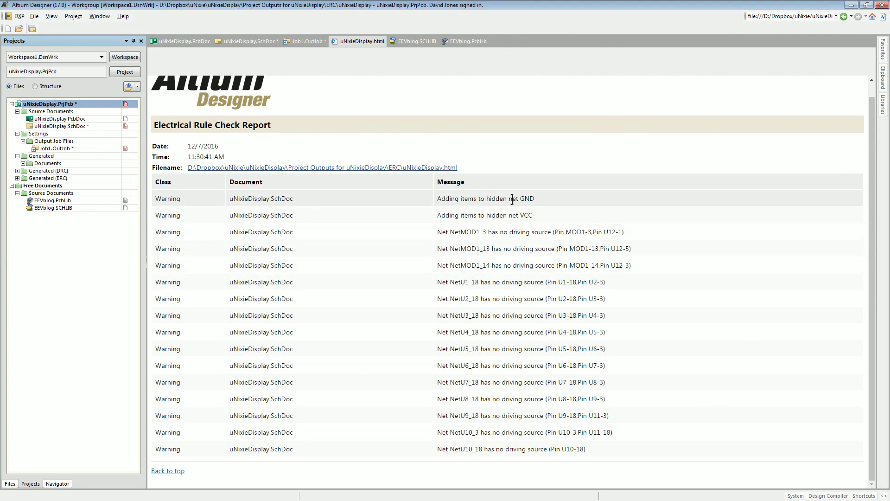
pyautogui.moveTo(509, 198); pyautogui.dragTo(534, 198)
pyautogui.moveTo(441, 215); pyautogui.dragTo(558, 212)
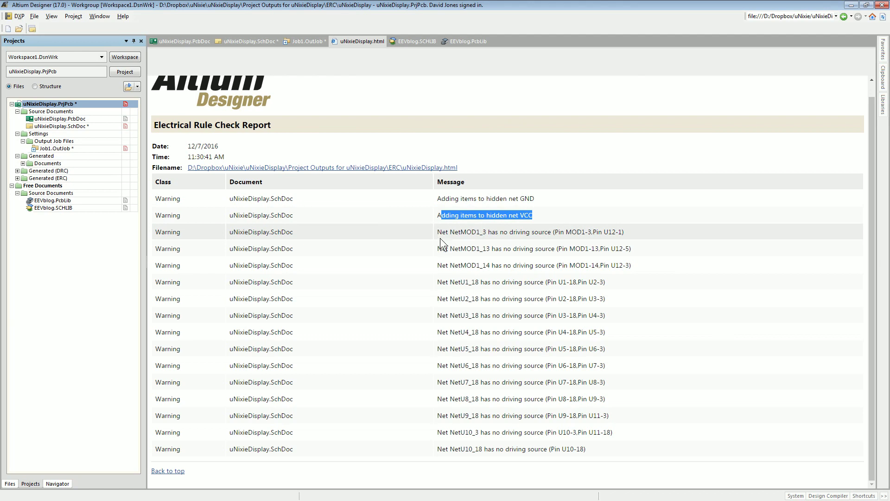
pyautogui.click(438, 282)
pyautogui.moveTo(438, 283); pyautogui.dragTo(628, 282)
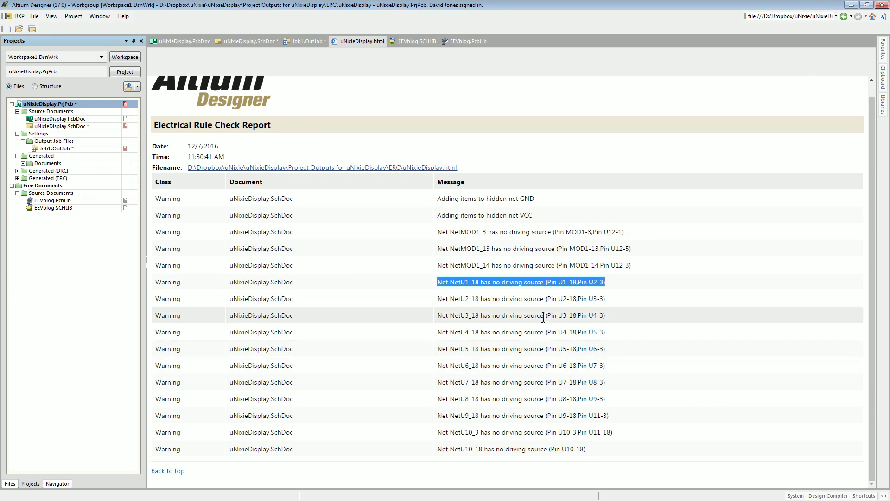
pyautogui.click(269, 285)
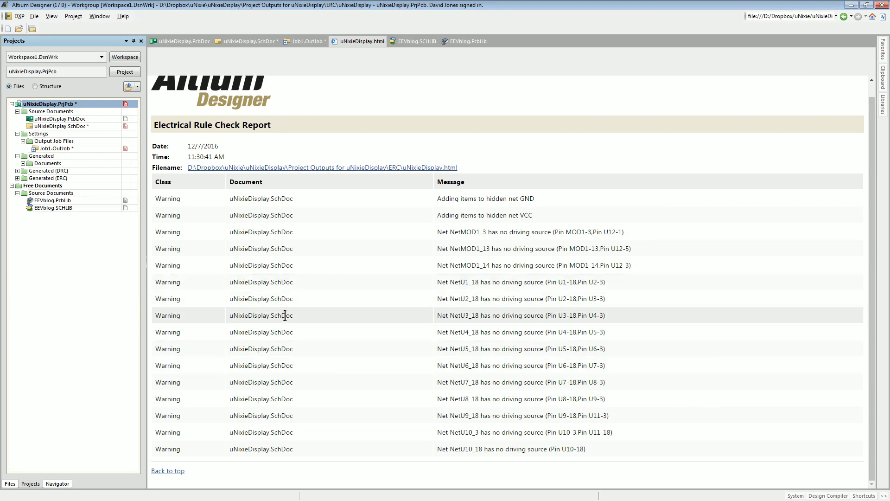
pyautogui.click(289, 298)
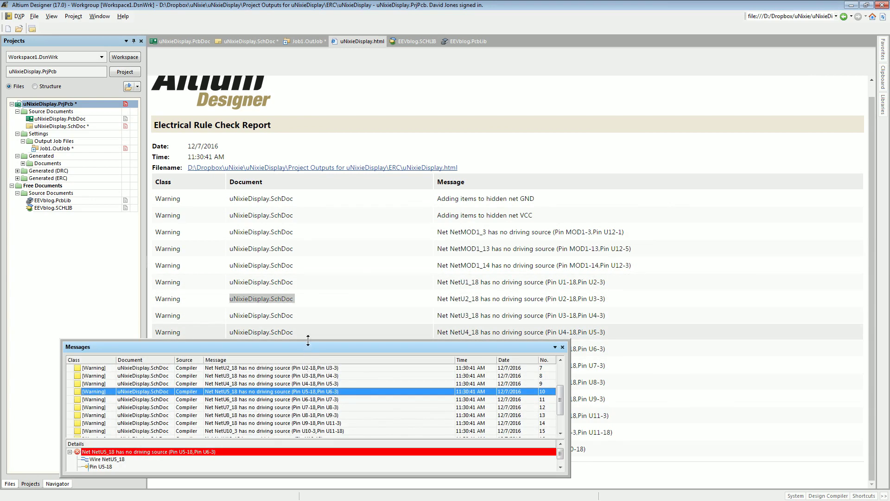
# Step: Inspect the NetU9_18 and NetU10_3 warnings and jump to the NetU10_3 violation
pyautogui.moveTo(310, 341); pyautogui.dragTo(308, 239)
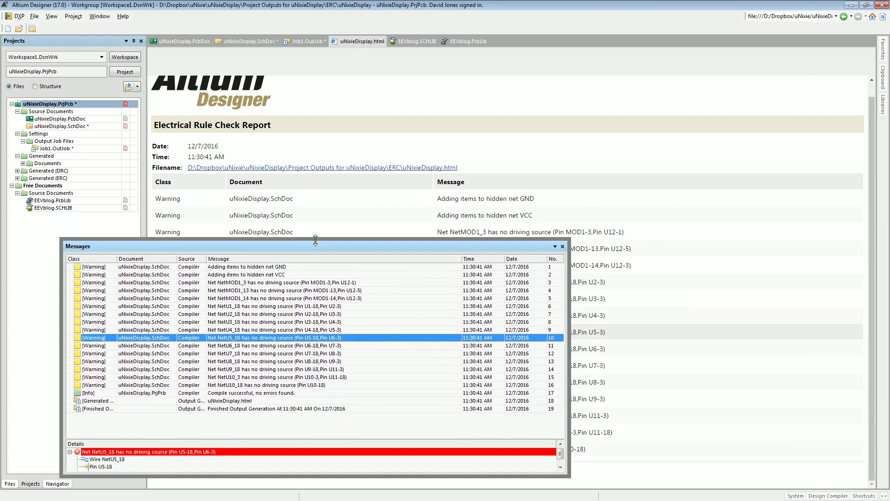
pyautogui.click(254, 368)
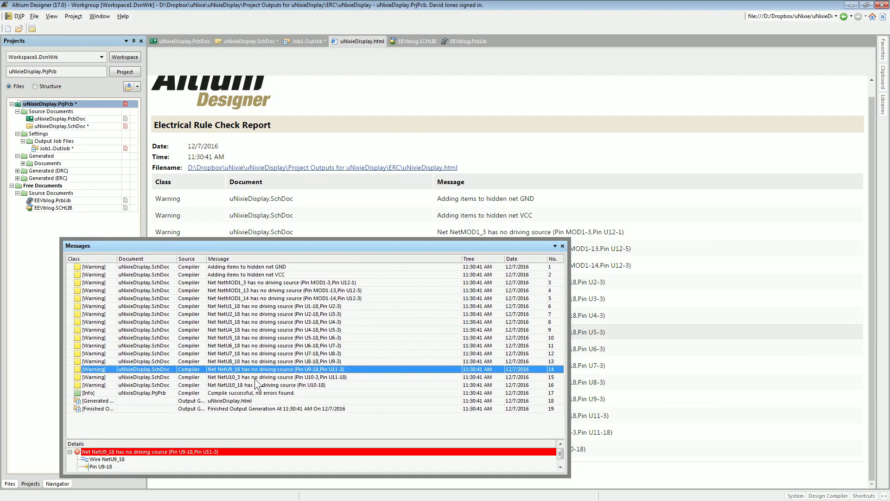
pyautogui.click(256, 377)
pyautogui.rightClick(257, 376)
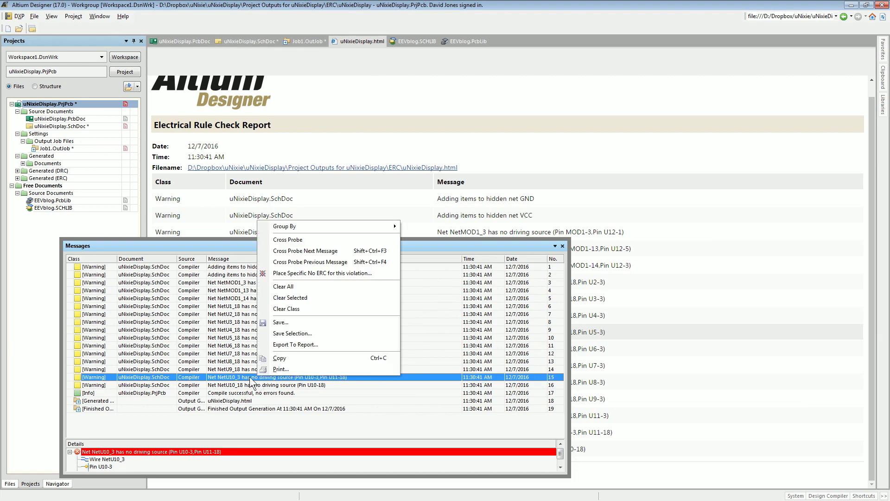
pyautogui.click(304, 243)
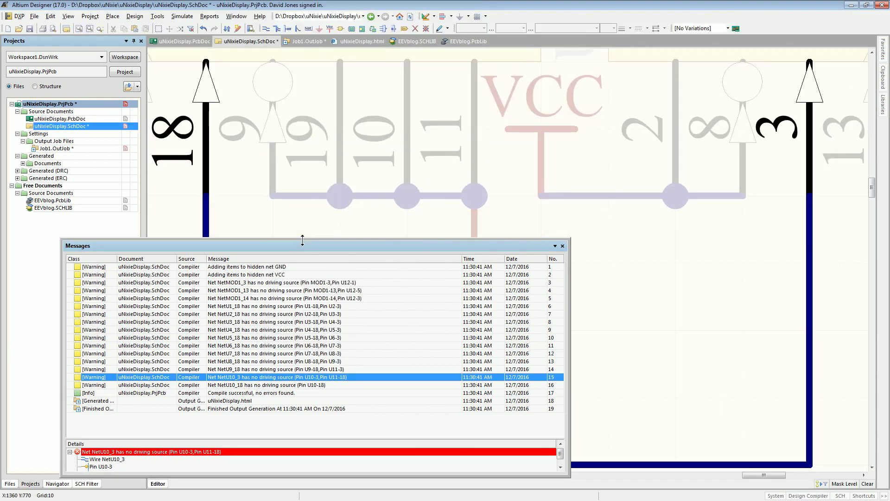
pyautogui.click(563, 246)
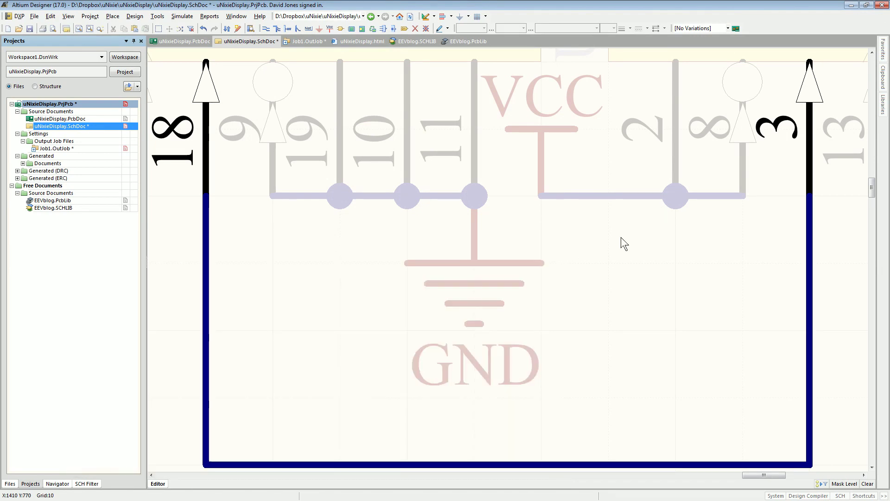
# Step: Clear the net highlight dimming on the schematic
pyautogui.keyDown('ctrl'); pyautogui.scroll(-3, 611, 242); pyautogui.keyUp('ctrl')
pyautogui.keyDown('ctrl'); pyautogui.scroll(-5, 608, 237); pyautogui.keyUp('ctrl')
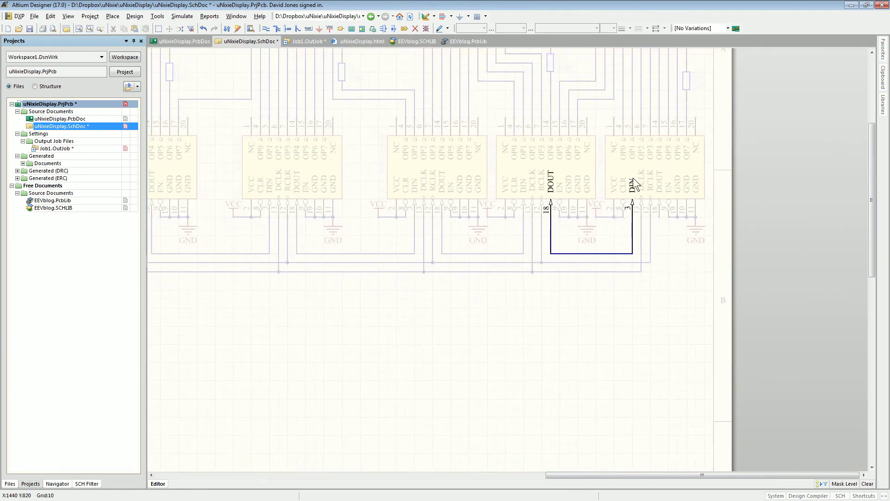
pyautogui.keyDown('ctrl'); pyautogui.scroll(4, 499, 276); pyautogui.keyUp('ctrl')
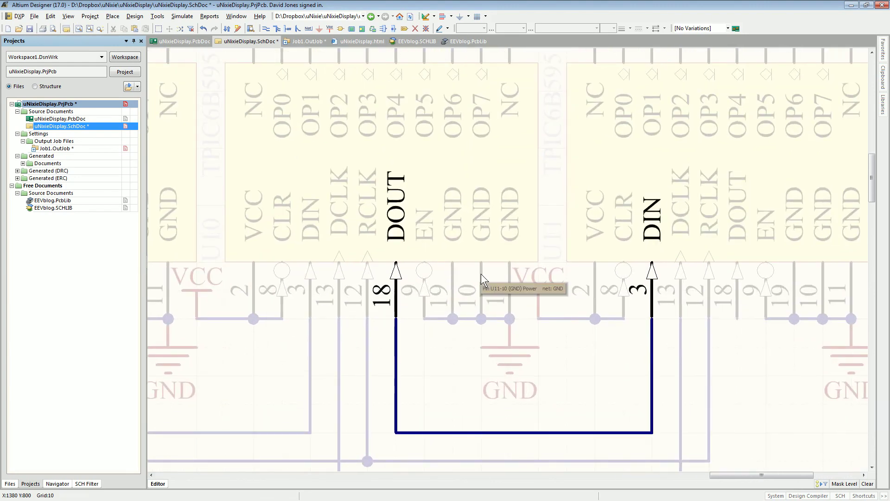
pyautogui.keyDown('ctrl'); pyautogui.scroll(1, 377, 286); pyautogui.keyUp('ctrl')
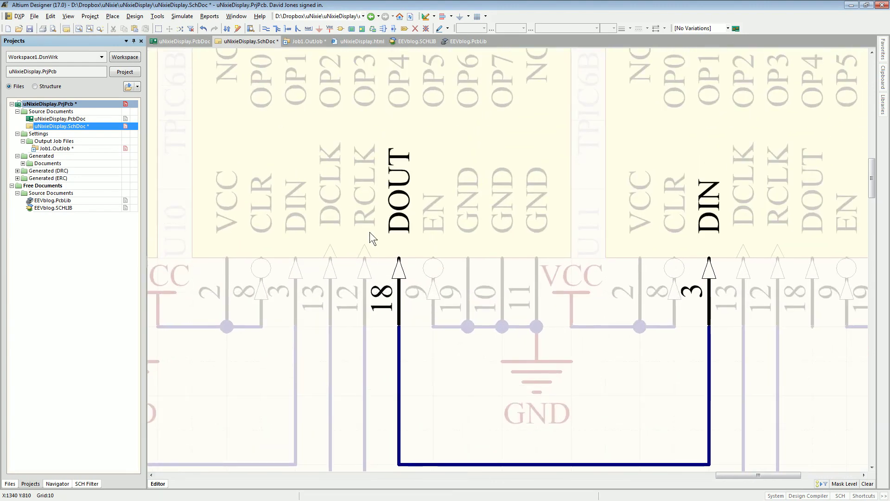
pyautogui.keyDown('ctrl'); pyautogui.scroll(1, 368, 232); pyautogui.keyUp('ctrl')
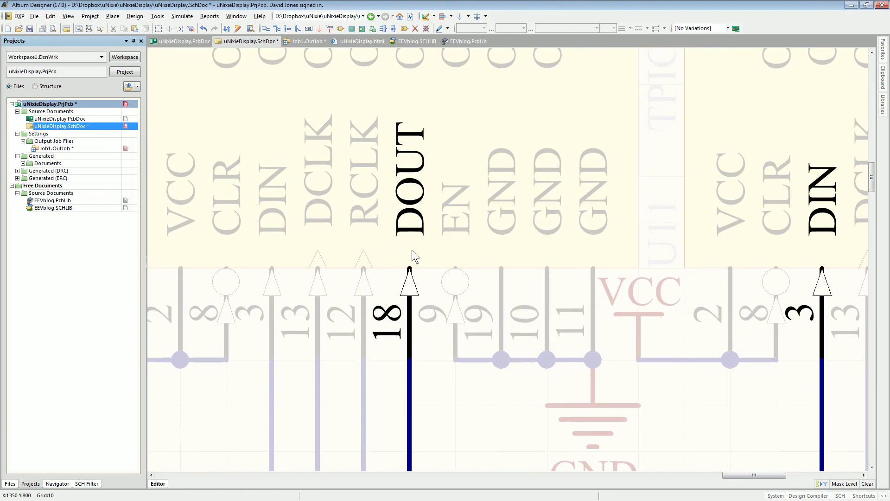
pyautogui.click(411, 291)
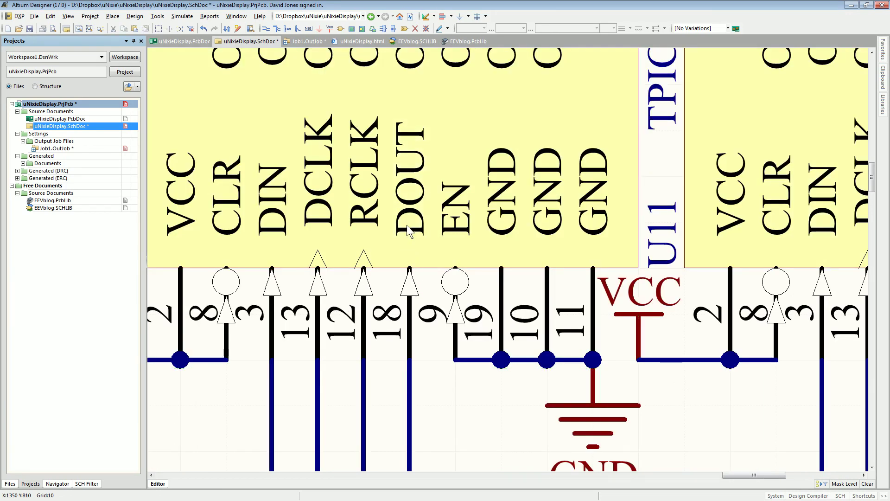
# Step: Inspect component U10 and the wire from its pin 18 toward U11
pyautogui.keyDown('ctrl'); pyautogui.scroll(-2, 410, 254); pyautogui.keyUp('ctrl')
pyautogui.keyDown('ctrl'); pyautogui.scroll(-1, 410, 254); pyautogui.keyUp('ctrl')
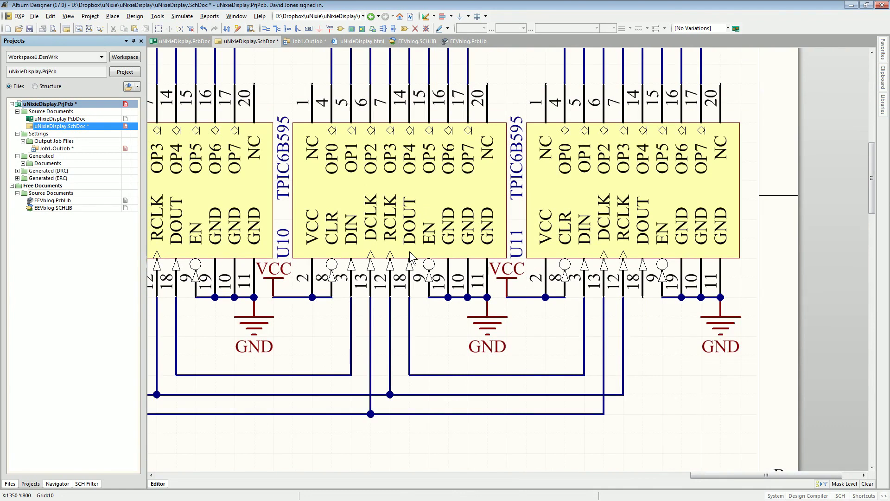
pyautogui.moveTo(507, 246); pyautogui.dragTo(497, 189, button='right')
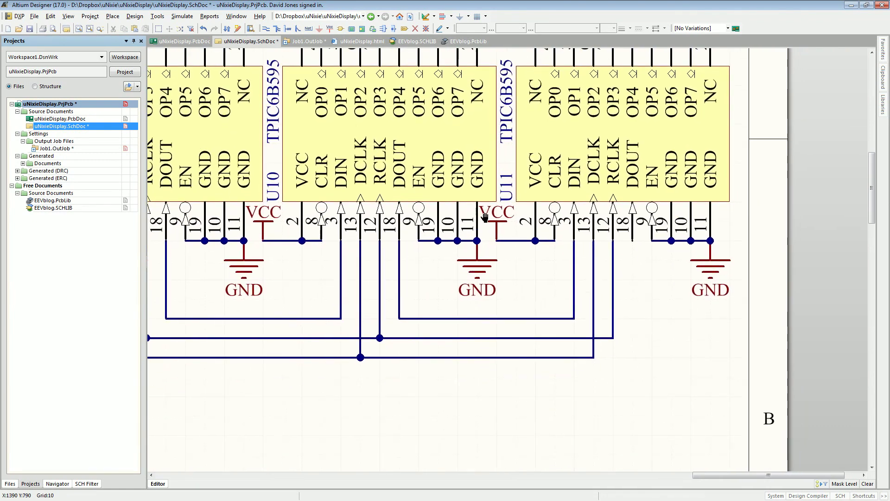
pyautogui.click(412, 144)
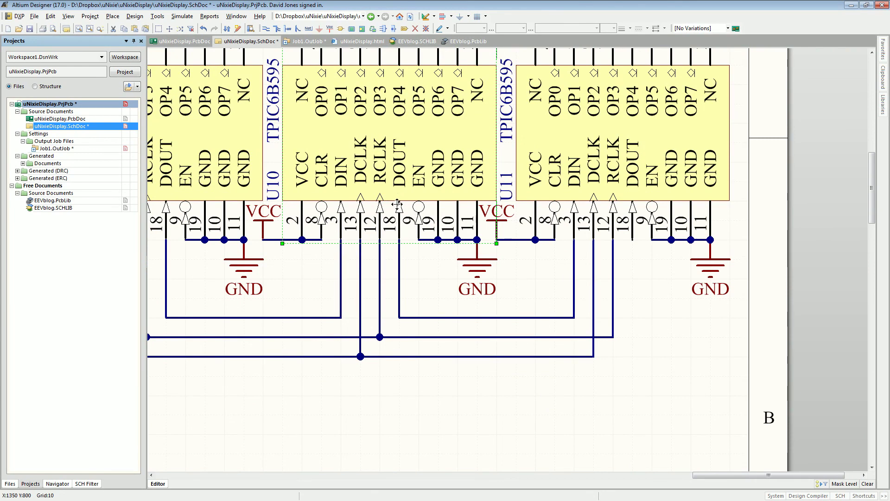
pyautogui.keyDown('ctrl'); pyautogui.scroll(3, 496, 234); pyautogui.keyUp('ctrl')
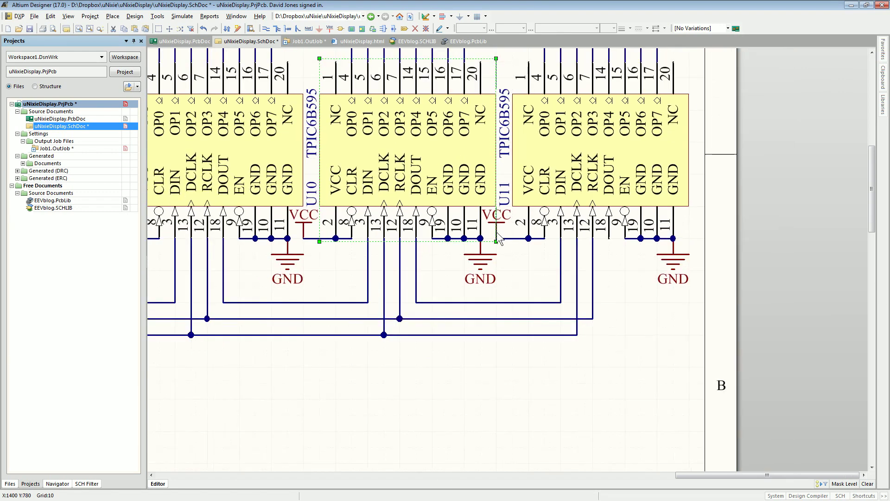
pyautogui.click(554, 306)
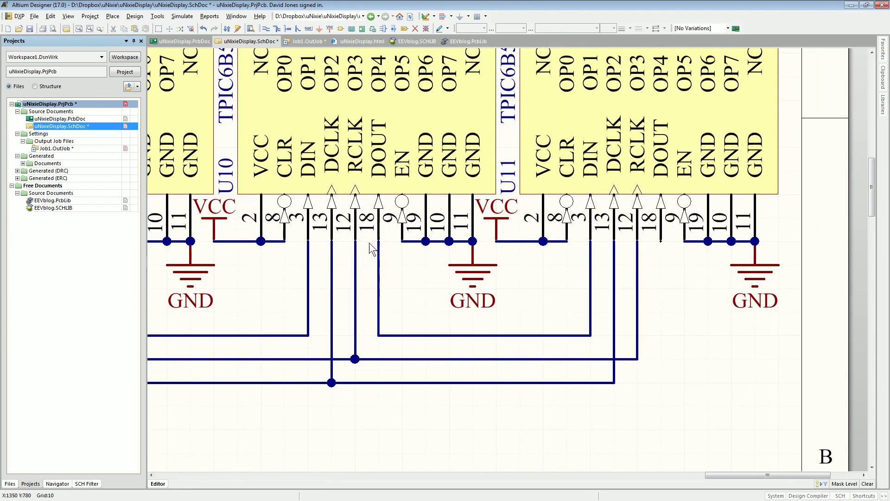
pyautogui.click(378, 258)
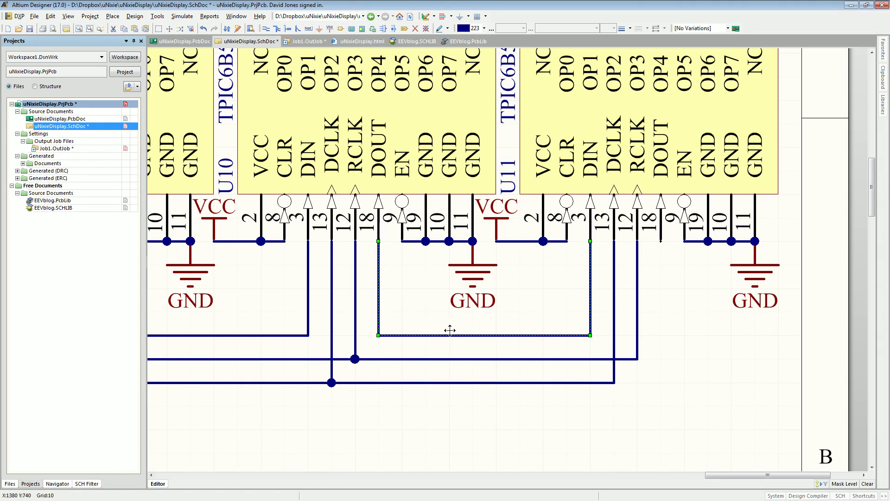
pyautogui.keyDown('ctrl'); pyautogui.scroll(-1, 411, 230); pyautogui.keyUp('ctrl')
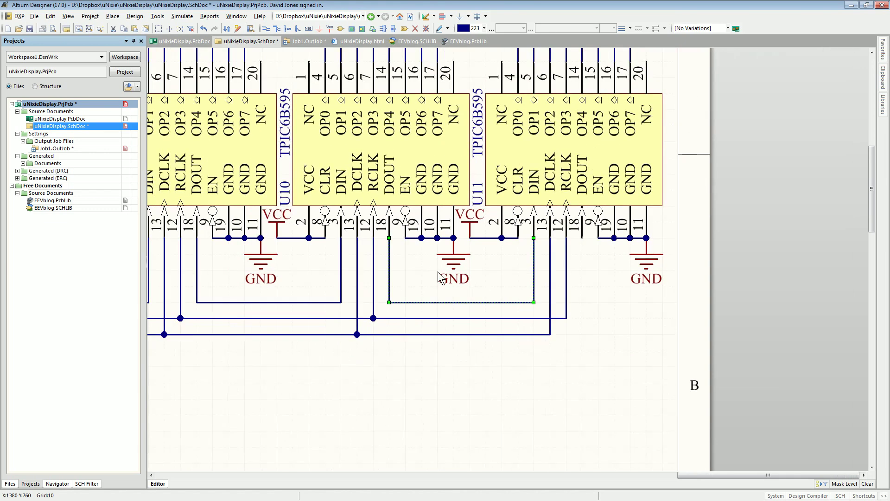
pyautogui.click(409, 261)
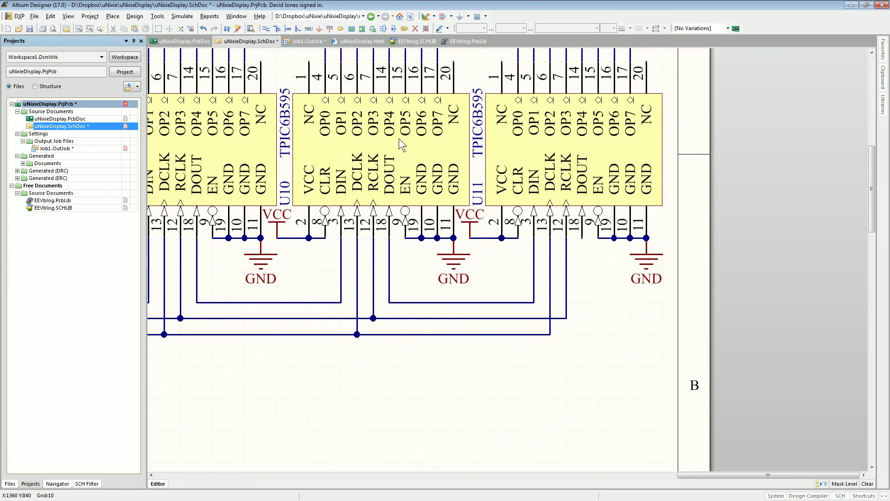
# Step: Pan along the shift register row to the MOD1 Wemos module and its inverters
pyautogui.moveTo(325, 195); pyautogui.dragTo(482, 211, button='right')
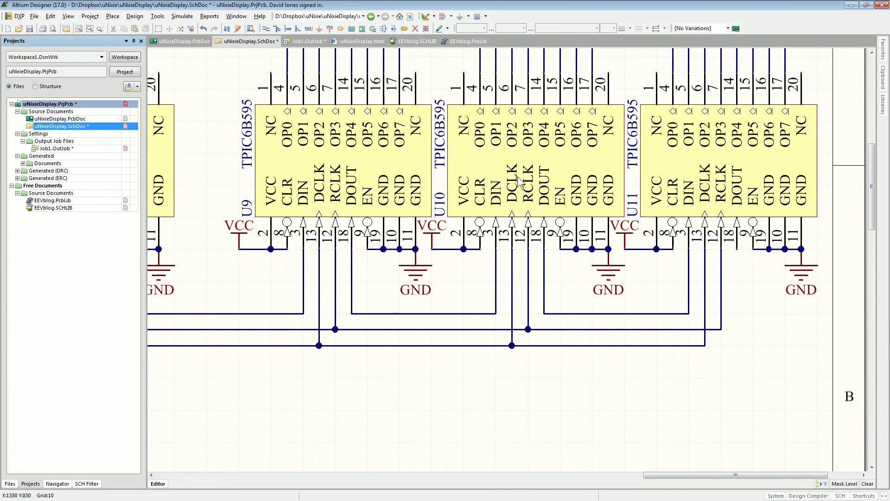
pyautogui.moveTo(271, 170); pyautogui.dragTo(347, 155, button='right')
pyautogui.moveTo(276, 254); pyautogui.dragTo(741, 232, button='right')
pyautogui.moveTo(186, 346); pyautogui.dragTo(397, 192, button='right')
pyautogui.keyDown('ctrl'); pyautogui.scroll(1, 402, 261); pyautogui.keyUp('ctrl')
pyautogui.moveTo(403, 262); pyautogui.dragTo(629, 322, button='right')
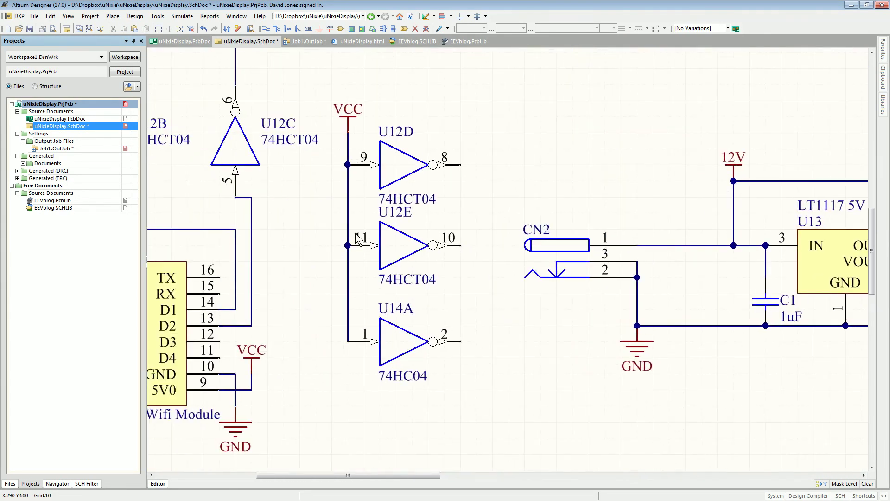
pyautogui.moveTo(208, 231); pyautogui.dragTo(398, 295, button='right')
pyautogui.moveTo(279, 311); pyautogui.dragTo(379, 197, button='right')
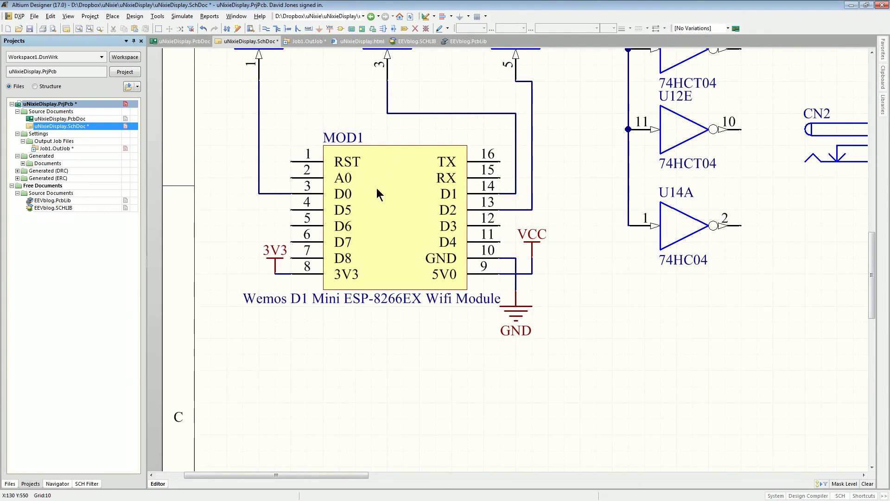
pyautogui.click(378, 196)
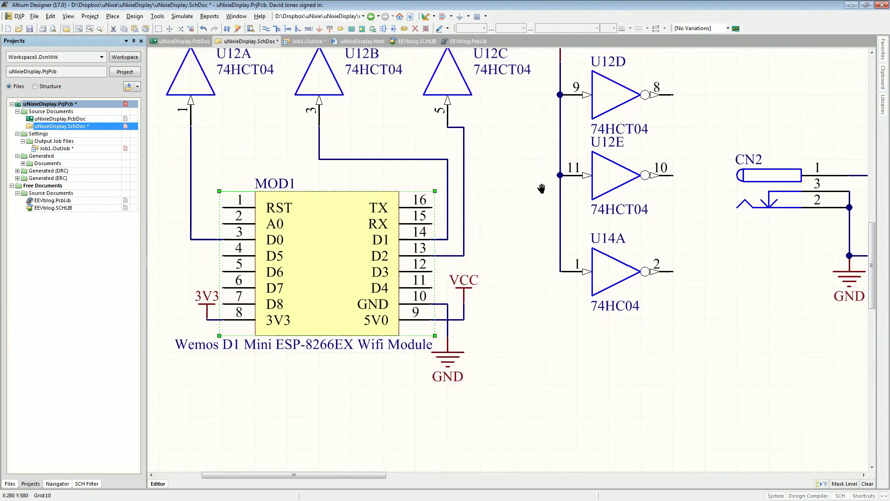
pyautogui.moveTo(542, 187); pyautogui.dragTo(571, 213, button='right')
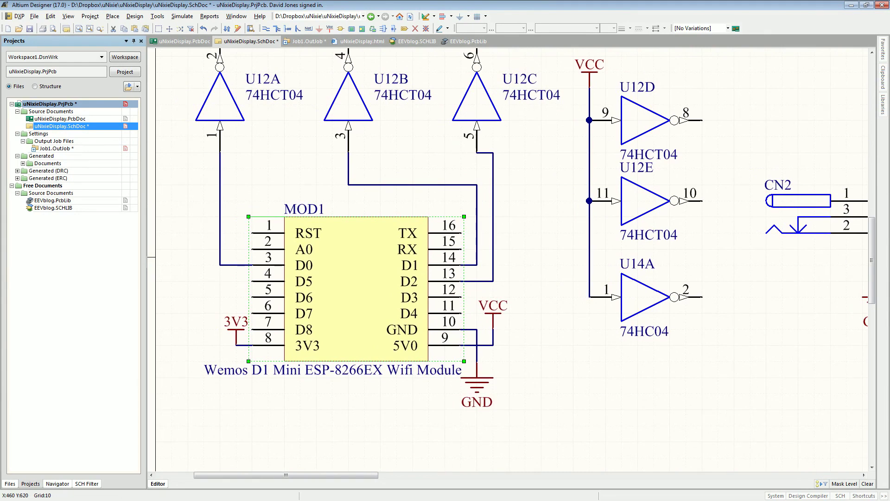
pyautogui.click(416, 41)
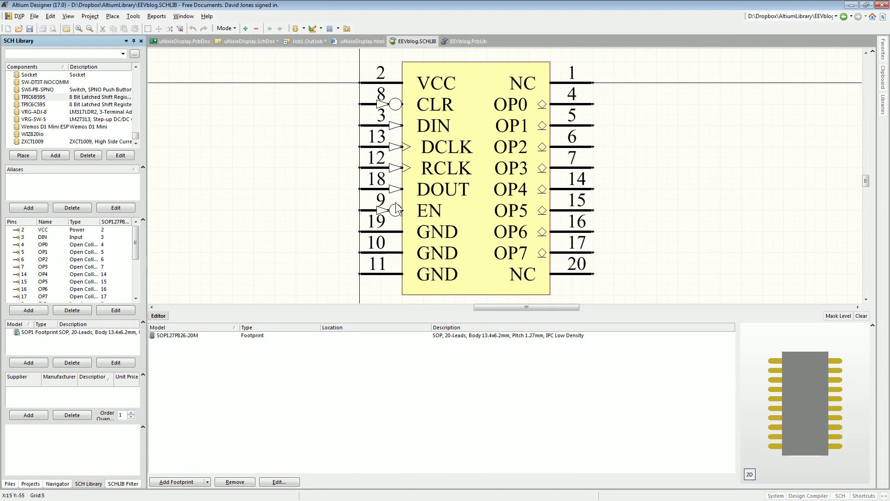
# Step: Change pin 18 DOUT's electrical type to Output and save EEVblog.SCHLIB
pyautogui.doubleClick(368, 189)
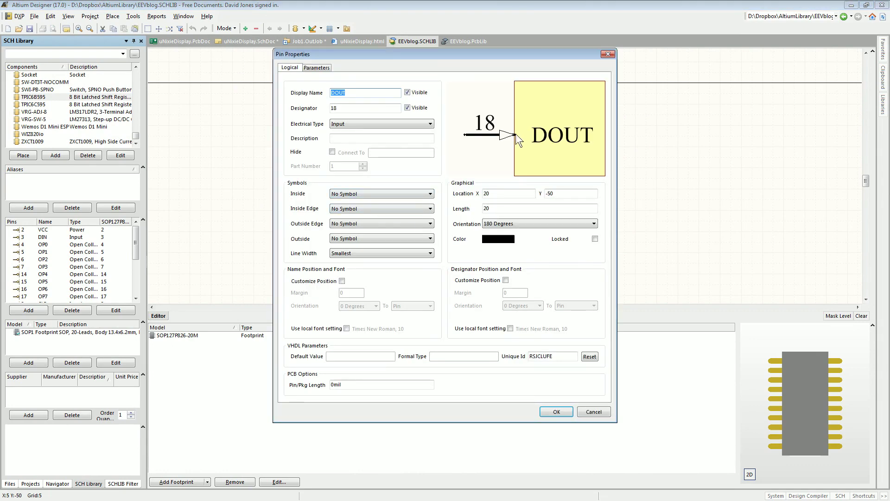
pyautogui.click(367, 123)
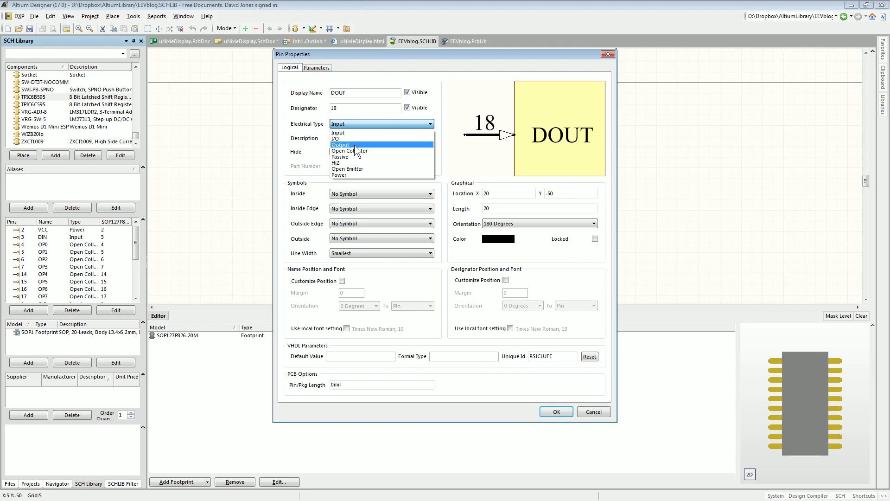
pyautogui.click(355, 145)
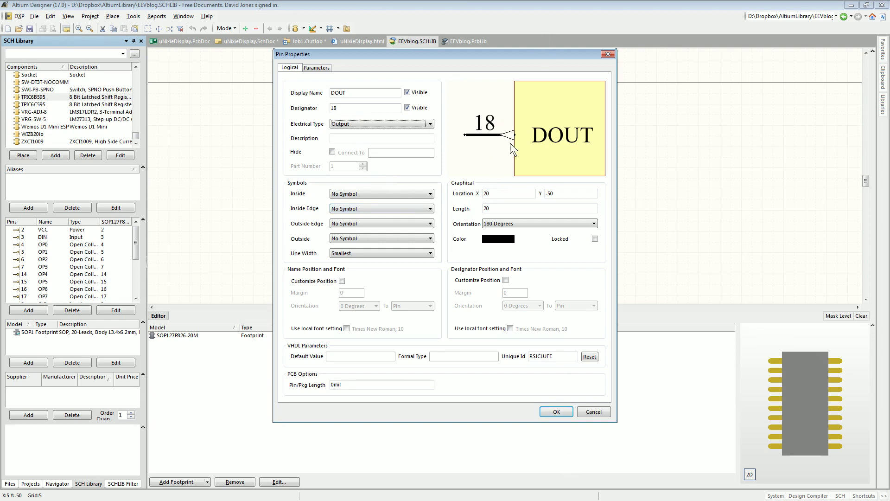
pyautogui.click(556, 412)
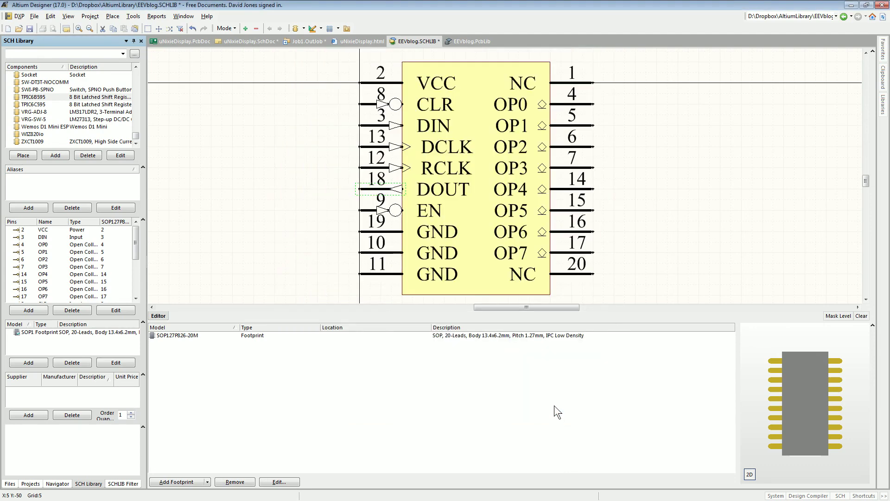
pyautogui.click(248, 157)
pyautogui.hotkey('ctrl', 's')
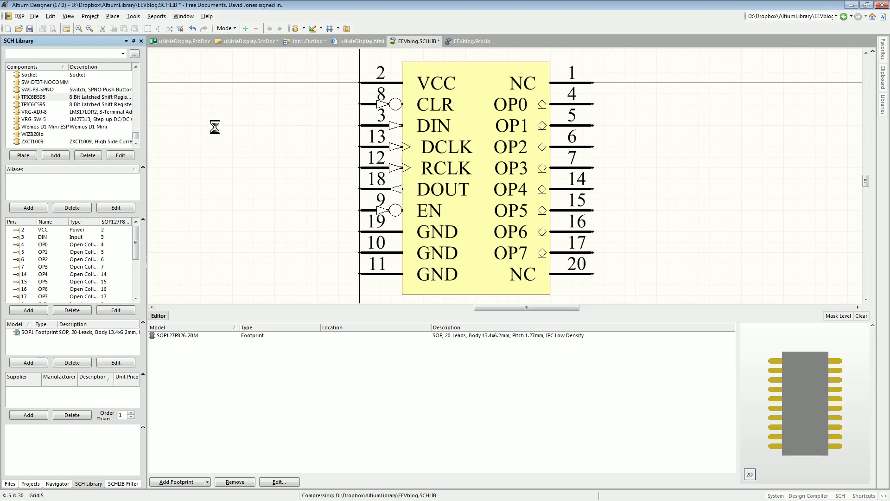
pyautogui.click(65, 96)
pyautogui.rightClick(63, 97)
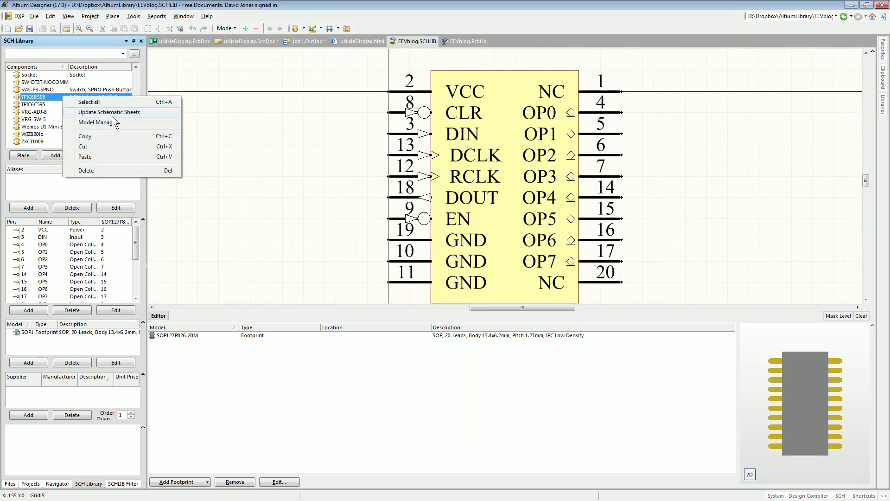
# Step: Push the updated TPIC6B595 symbol to the 11 schematic components and check U2
pyautogui.click(111, 112)
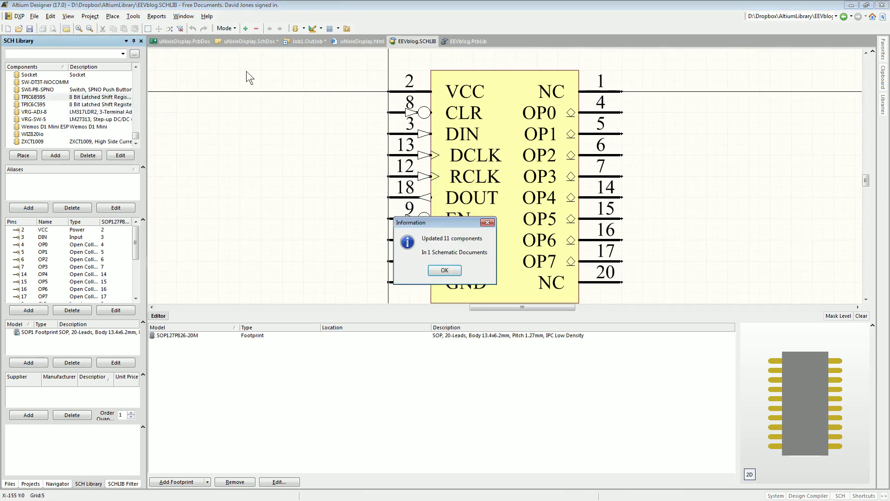
pyautogui.click(445, 271)
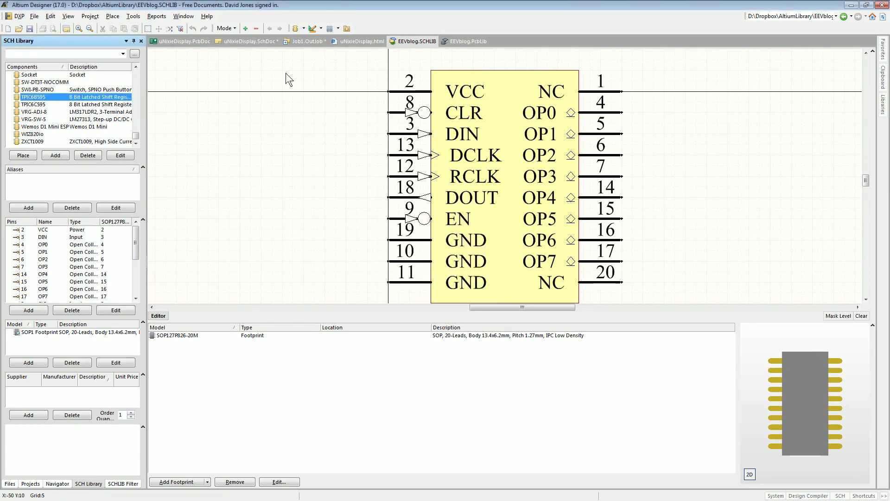
pyautogui.click(253, 42)
pyautogui.keyDown('ctrl'); pyautogui.scroll(-3, 537, 209); pyautogui.keyUp('ctrl')
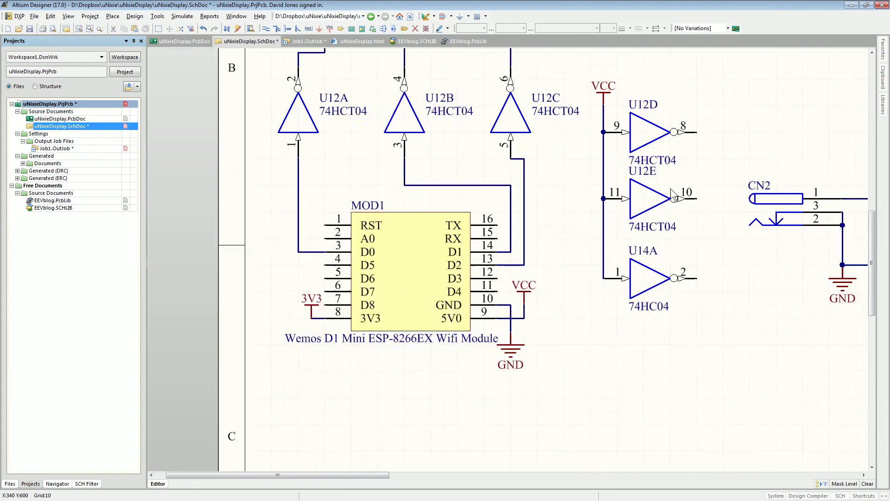
pyautogui.keyDown('ctrl'); pyautogui.scroll(3, 496, 245); pyautogui.keyUp('ctrl')
pyautogui.keyDown('ctrl'); pyautogui.scroll(2, 497, 246); pyautogui.keyUp('ctrl')
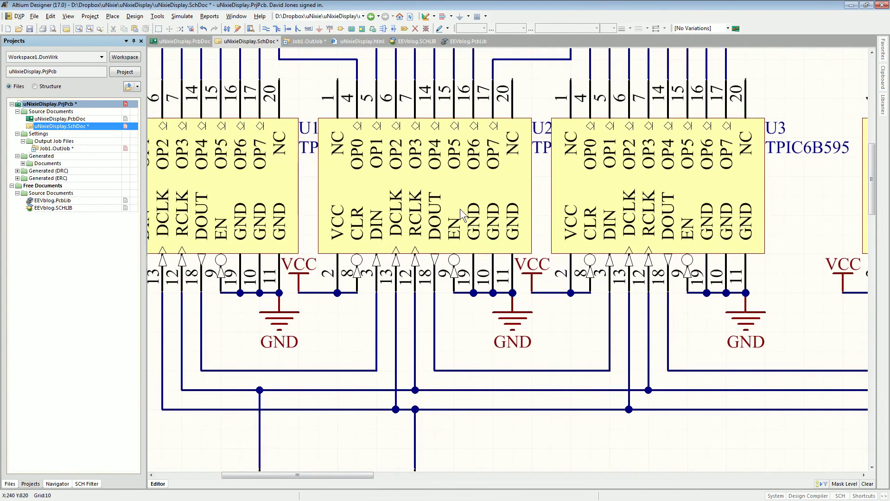
pyautogui.click(439, 267)
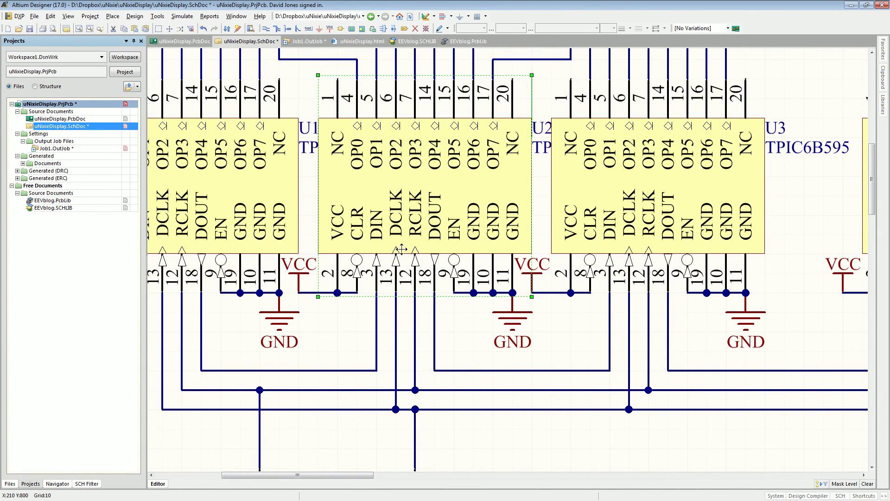
pyautogui.click(302, 42)
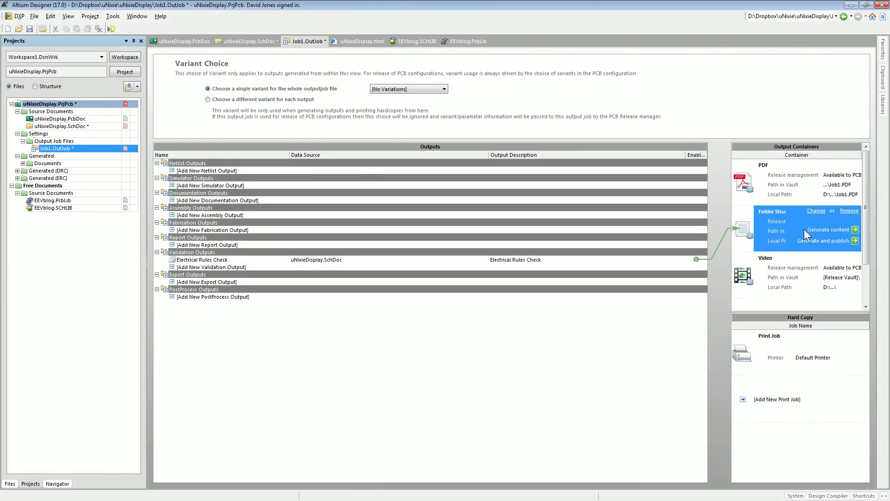
# Step: Regenerate the ERC report and review its five remaining no-driving-source warnings
pyautogui.click(824, 231)
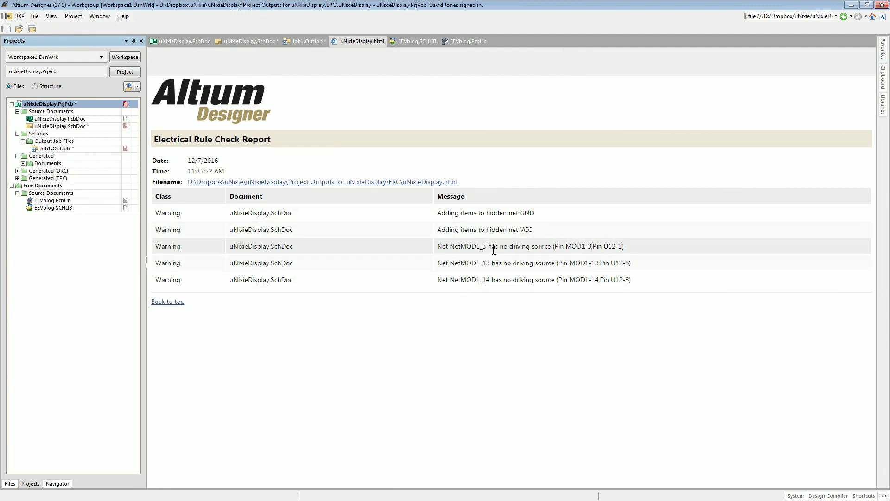
pyautogui.moveTo(489, 246); pyautogui.dragTo(624, 246)
pyautogui.click(476, 243)
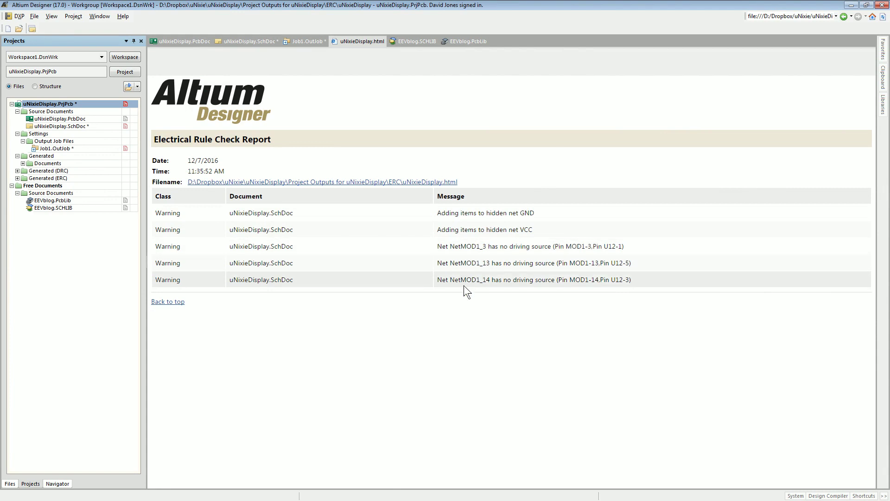
pyautogui.moveTo(468, 278); pyautogui.dragTo(491, 263)
pyautogui.click(464, 278)
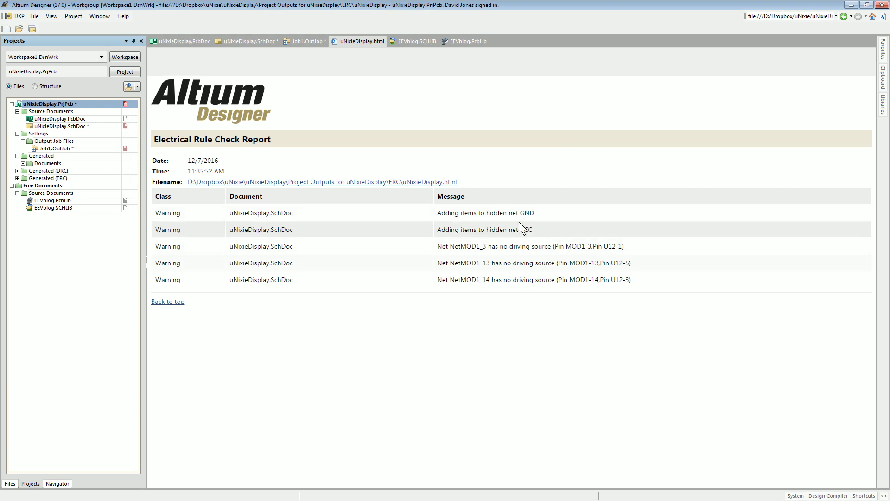
pyautogui.click(245, 41)
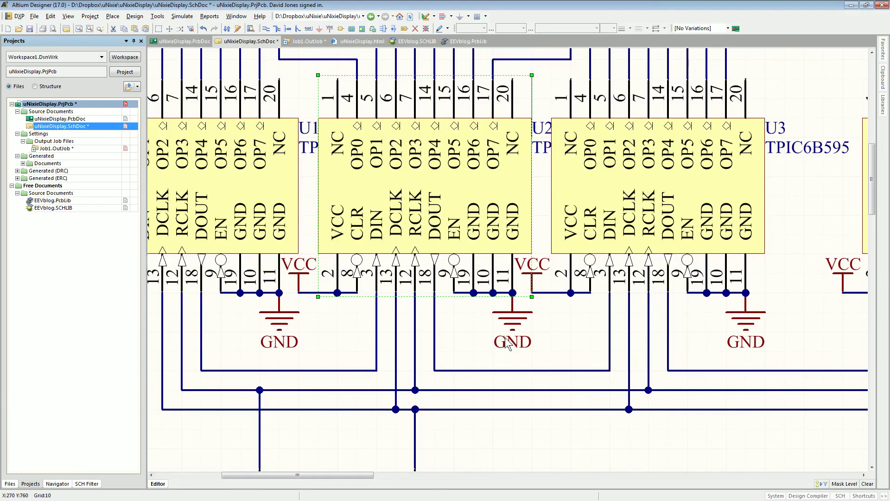
pyautogui.keyDown('ctrl'); pyautogui.scroll(-6, 452, 319); pyautogui.keyUp('ctrl')
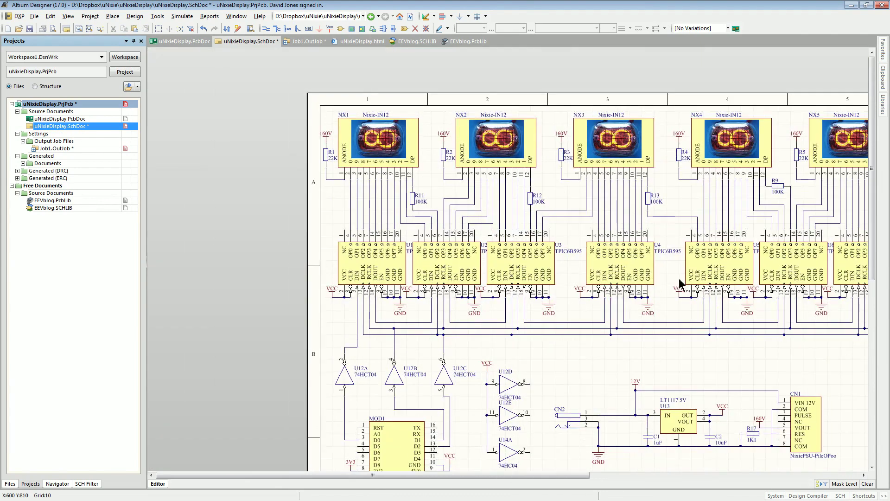
pyautogui.moveTo(681, 284); pyautogui.dragTo(587, 236, button='right')
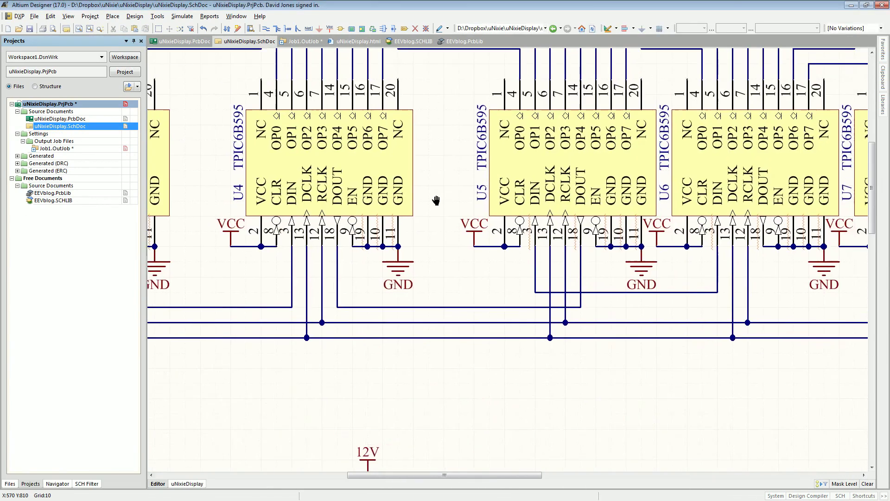
pyautogui.moveTo(435, 196); pyautogui.dragTo(431, 210, button='right')
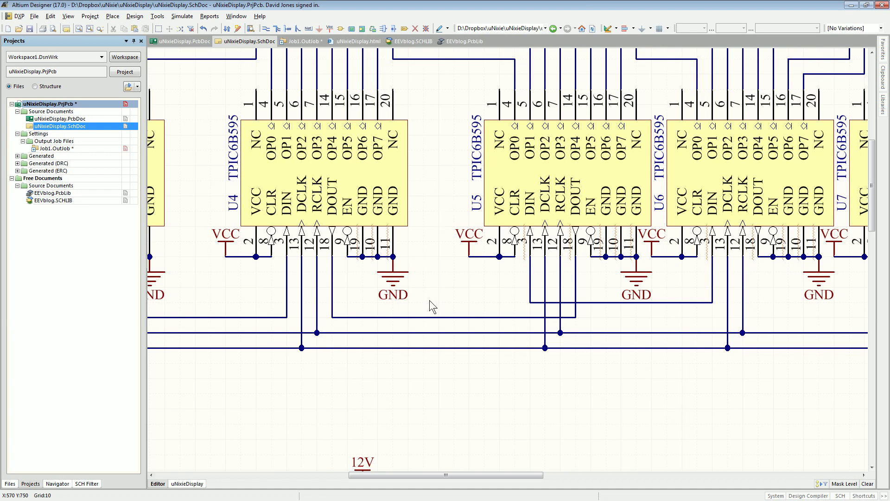
pyautogui.click(435, 317)
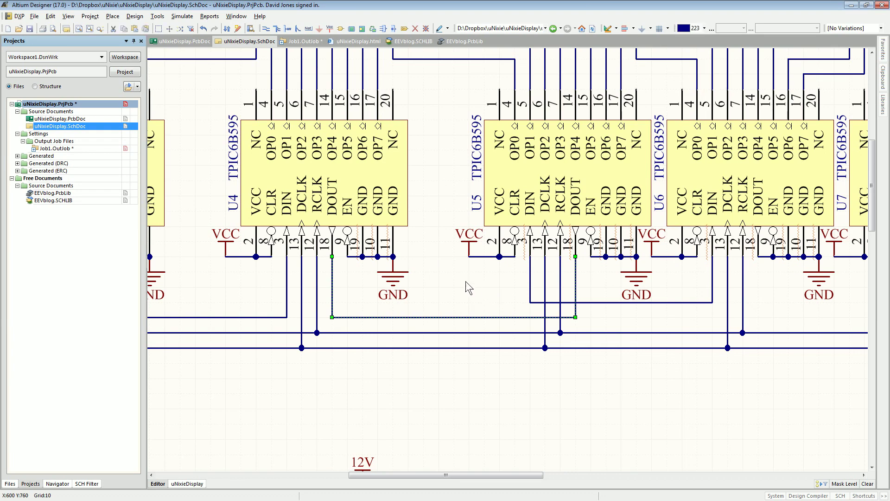
pyautogui.moveTo(513, 263); pyautogui.dragTo(433, 262, button='right')
pyautogui.keyDown('ctrl'); pyautogui.scroll(1, 432, 262); pyautogui.keyUp('ctrl')
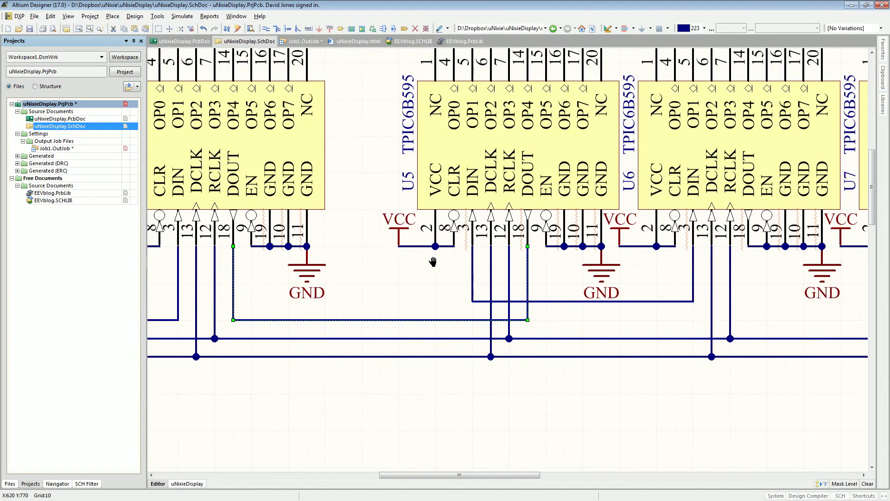
pyautogui.keyDown('ctrl'); pyautogui.scroll(-1, 418, 254); pyautogui.keyUp('ctrl')
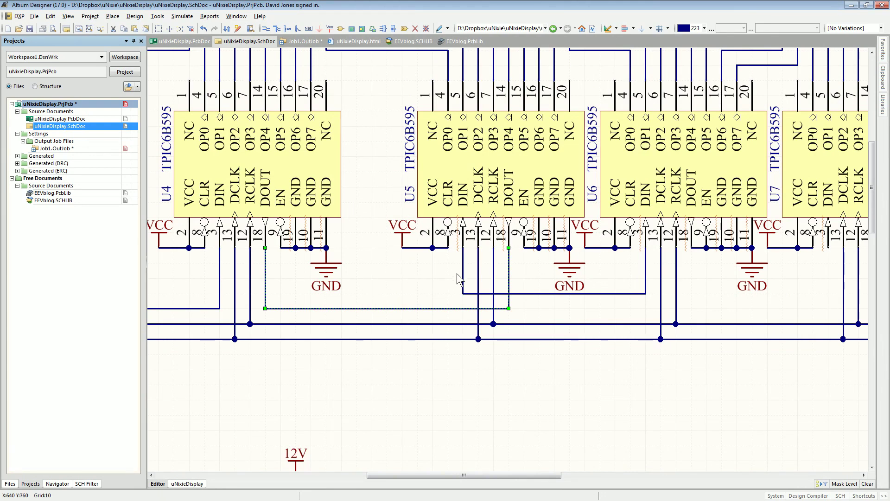
pyautogui.keyDown('shift'); pyautogui.hscroll(3, 457, 273); pyautogui.keyUp('shift')
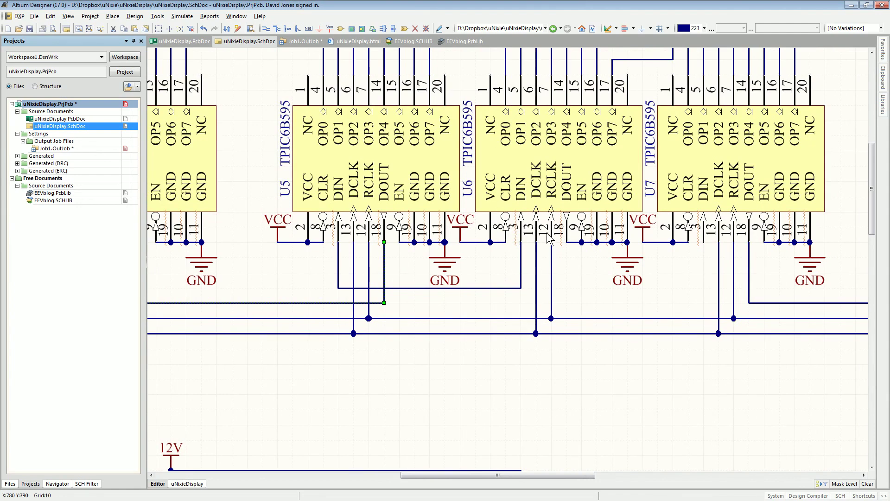
pyautogui.keyDown('shift'); pyautogui.hscroll(2, 549, 237); pyautogui.keyUp('shift')
pyautogui.click(526, 276)
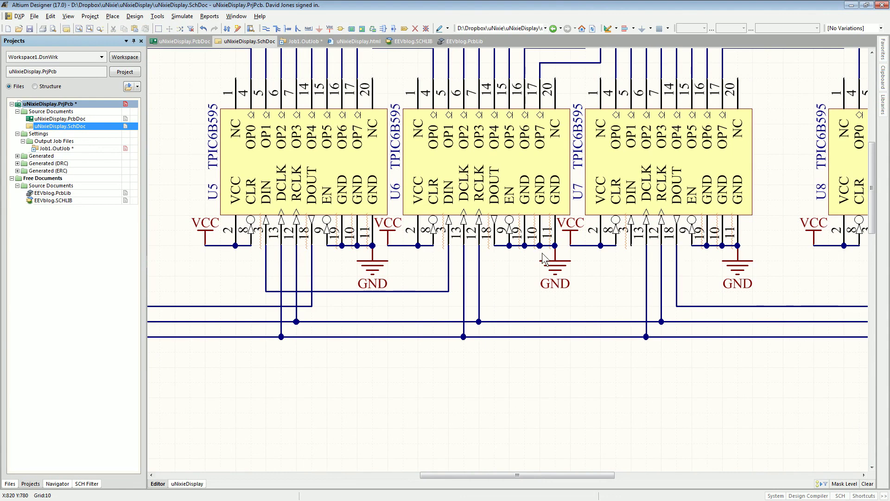
pyautogui.scroll(1, 533, 255)
pyautogui.keyDown('shift'); pyautogui.hscroll(2, 510, 253); pyautogui.keyUp('shift')
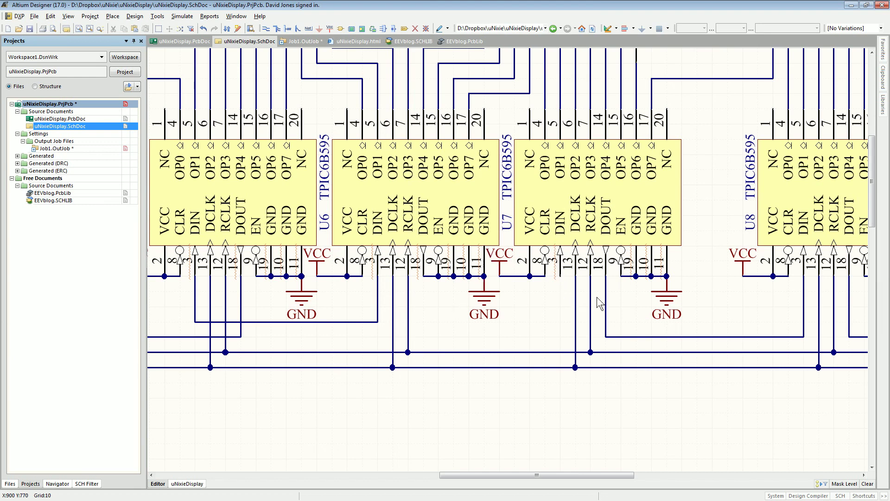
# Step: Compile the uNixieDisplay PCB project and open the GND error about output and power pins
pyautogui.rightClick(72, 104)
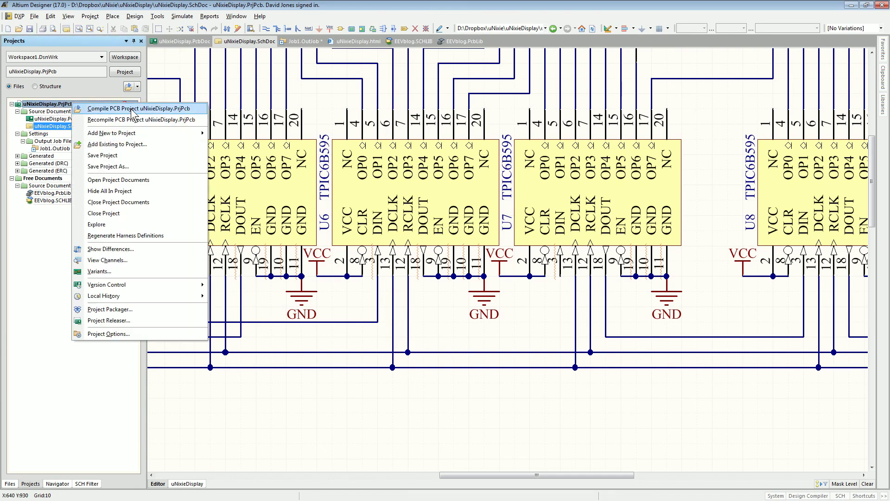
pyautogui.click(133, 109)
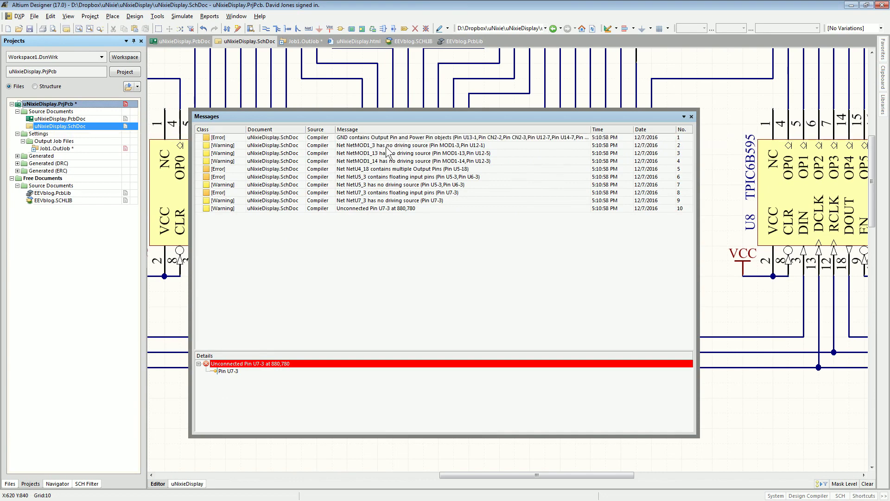
pyautogui.doubleClick(483, 138)
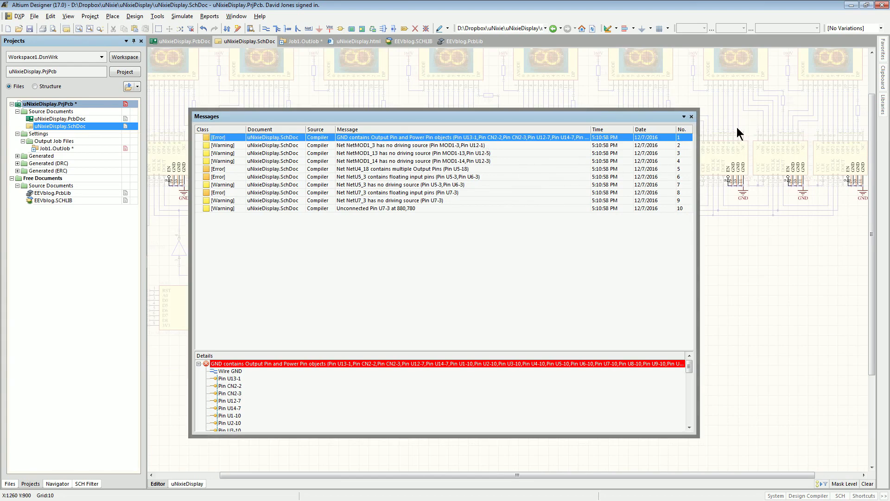
pyautogui.scroll(2, 736, 128)
pyautogui.click(751, 222)
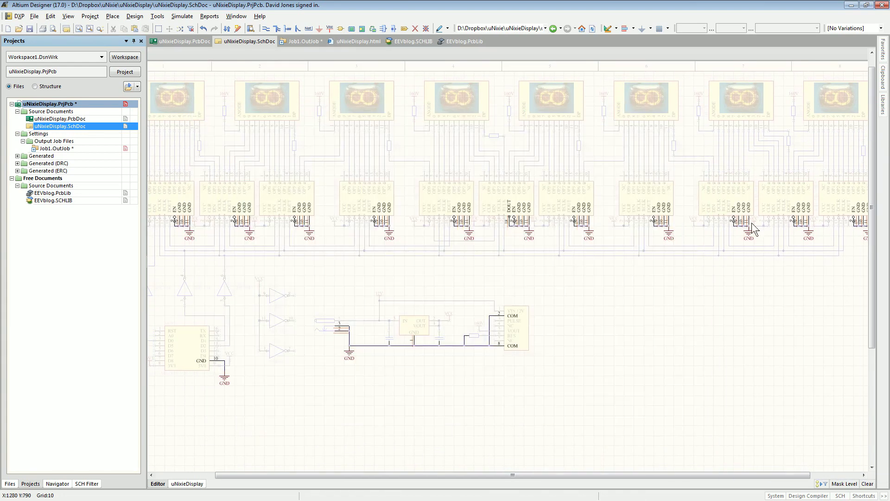
pyautogui.scroll(1, 400, 231)
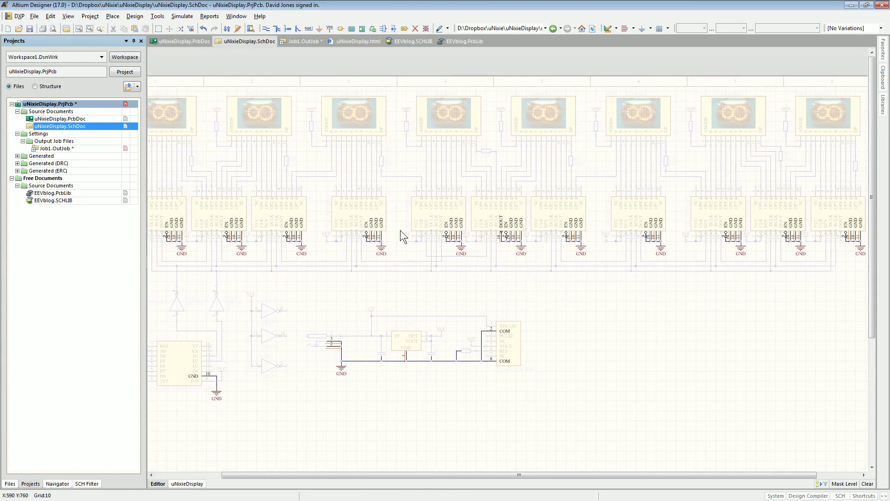
pyautogui.keyDown('ctrl'); pyautogui.scroll(3, 505, 238); pyautogui.keyUp('ctrl')
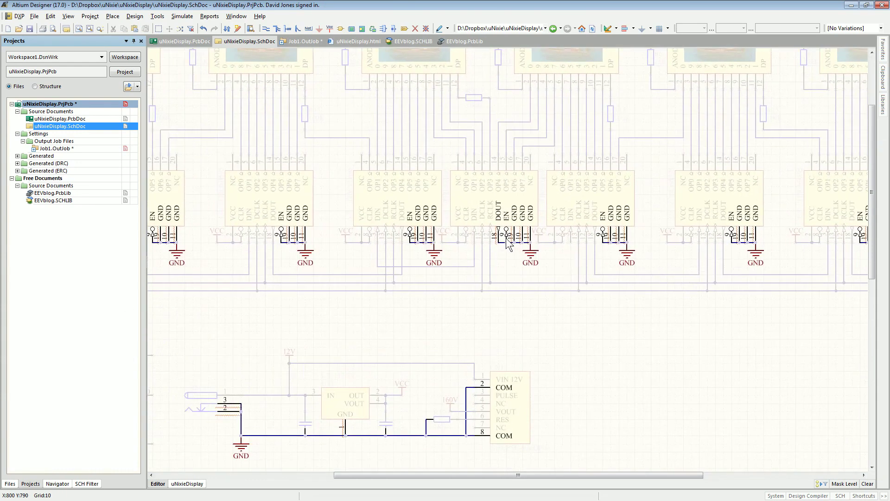
pyautogui.keyDown('ctrl'); pyautogui.scroll(3, 506, 240); pyautogui.keyUp('ctrl')
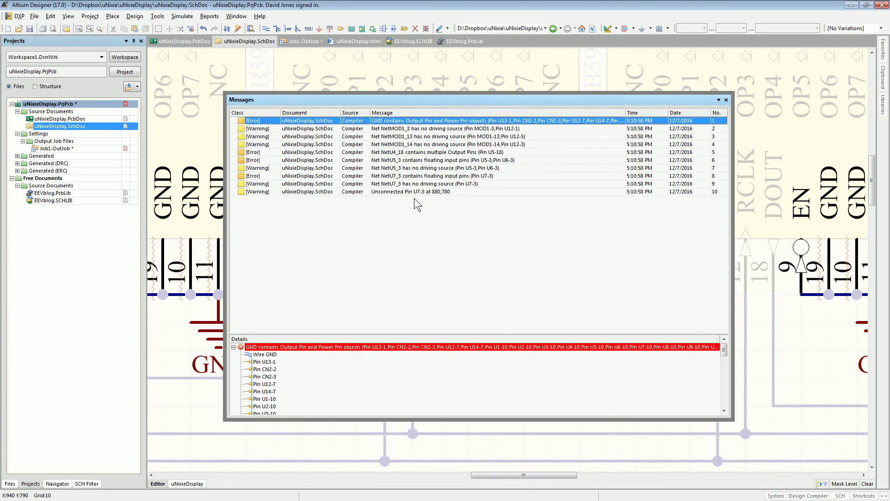
# Step: Jump to the NetU4_18 multiple-output-pins error, then highlight and frame the U4–U5 DOUT net
pyautogui.doubleClick(431, 155)
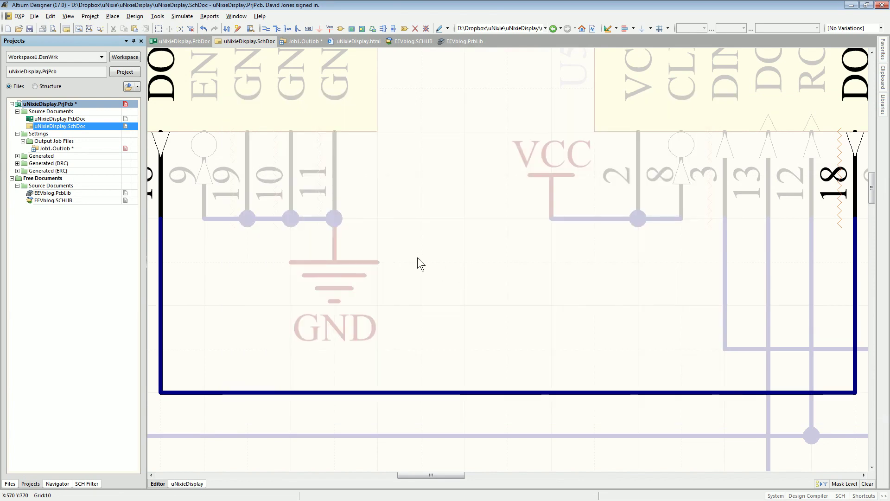
pyautogui.click(474, 161)
pyautogui.keyDown('ctrl'); pyautogui.scroll(-1, 443, 183); pyautogui.keyUp('ctrl')
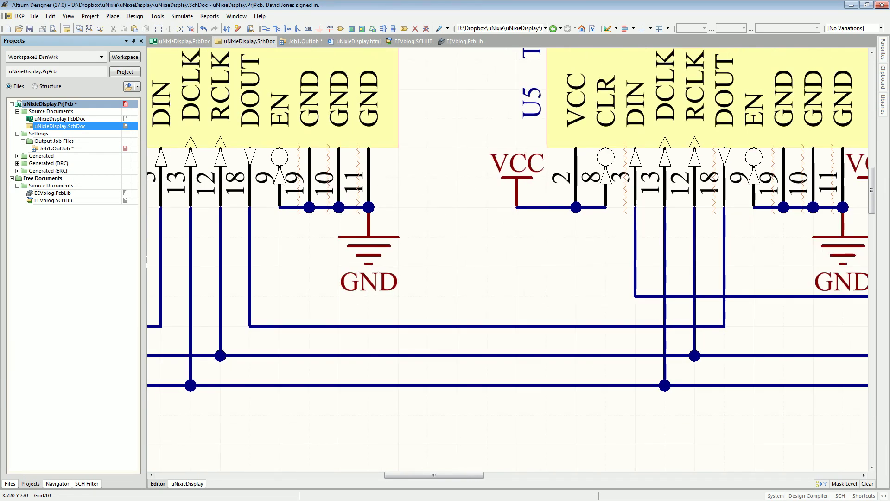
pyautogui.keyDown('alt'); pyautogui.click(724, 260); pyautogui.keyUp('alt')
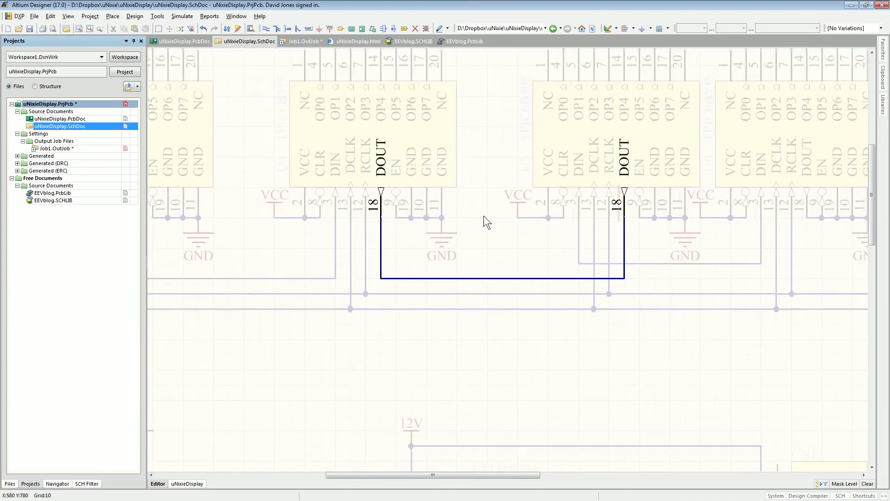
pyautogui.keyDown('ctrl'); pyautogui.scroll(-2, 483, 215); pyautogui.keyUp('ctrl')
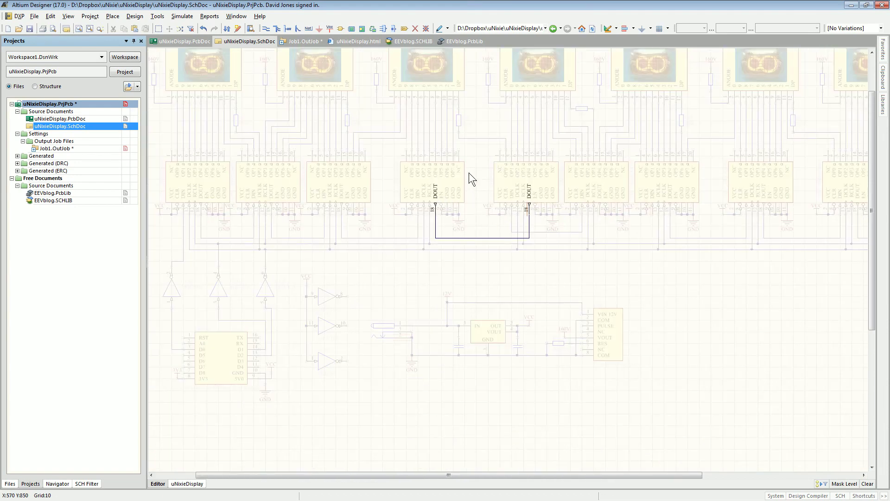
pyautogui.keyDown('ctrl'); pyautogui.scroll(-1, 474, 173); pyautogui.keyUp('ctrl')
pyautogui.moveTo(545, 175); pyautogui.dragTo(502, 173, button='right')
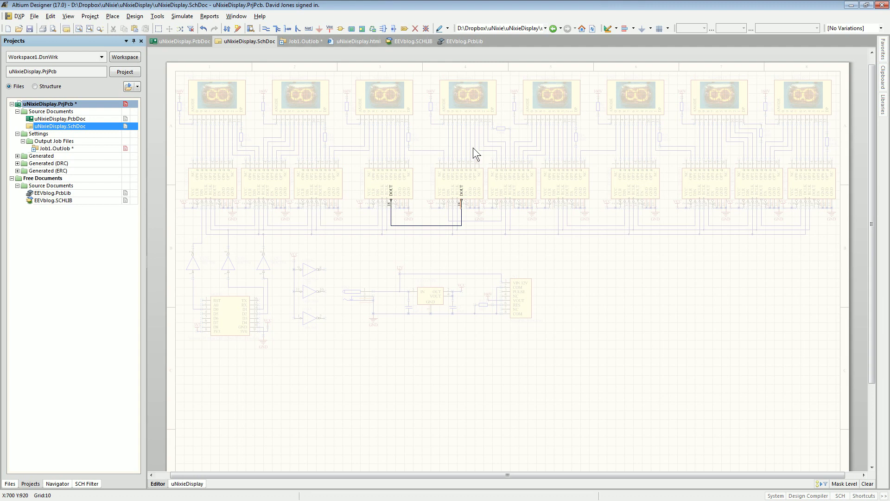
# Step: Clear the net mask and zoom around the full-colour Nixie tube schematic
pyautogui.click(424, 190)
pyautogui.keyDown('ctrl'); pyautogui.scroll(3, 426, 191); pyautogui.keyUp('ctrl')
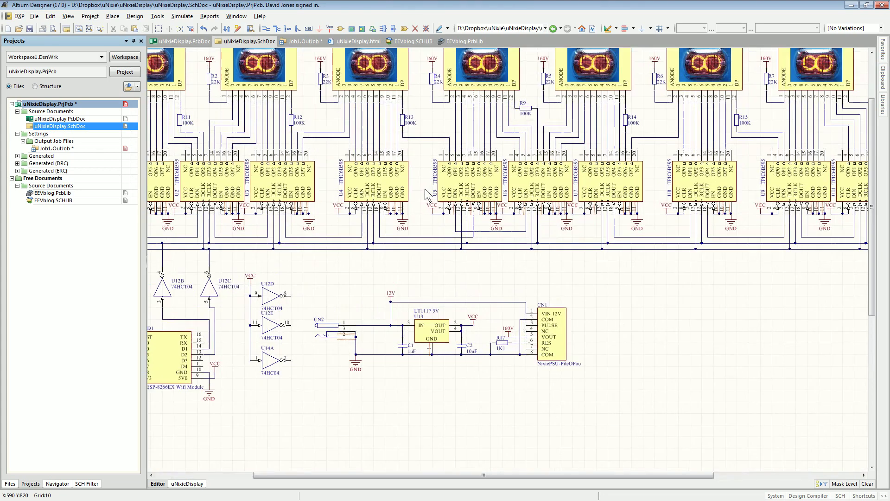
pyautogui.keyDown('ctrl'); pyautogui.scroll(-2, 562, 282); pyautogui.keyUp('ctrl')
pyautogui.keyDown('ctrl'); pyautogui.scroll(3, 533, 284); pyautogui.keyUp('ctrl')
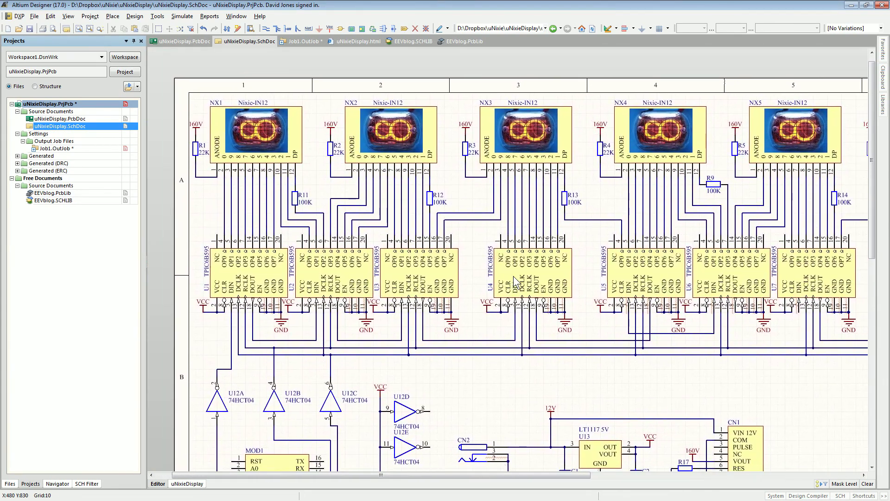
pyautogui.keyDown('ctrl'); pyautogui.scroll(1, 510, 277); pyautogui.keyUp('ctrl')
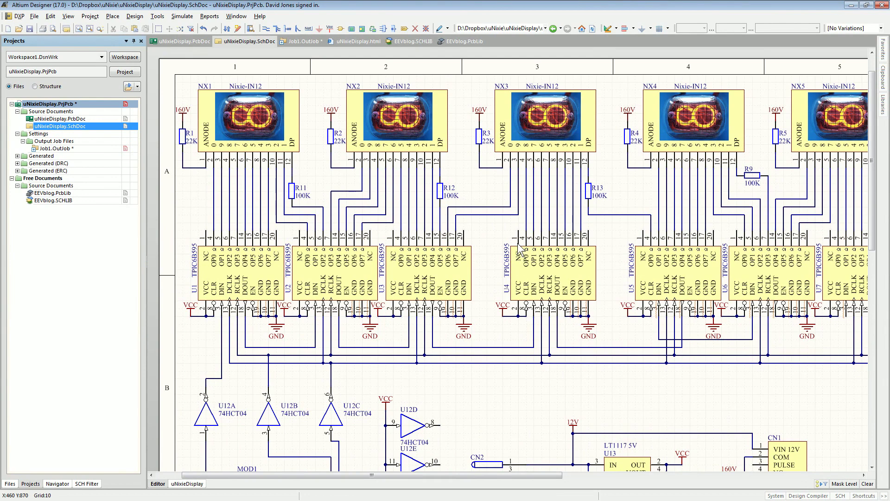
pyautogui.keyDown('ctrl'); pyautogui.scroll(-3, 519, 248); pyautogui.keyUp('ctrl')
pyautogui.keyDown('ctrl'); pyautogui.scroll(3, 506, 195); pyautogui.keyUp('ctrl')
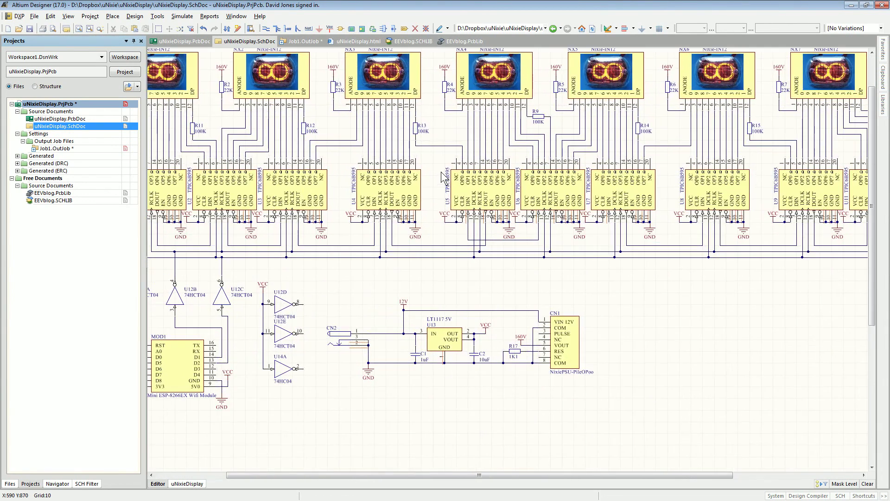
pyautogui.keyDown('ctrl'); pyautogui.scroll(-1, 403, 178); pyautogui.keyUp('ctrl')
pyautogui.keyDown('ctrl'); pyautogui.scroll(1, 463, 229); pyautogui.keyUp('ctrl')
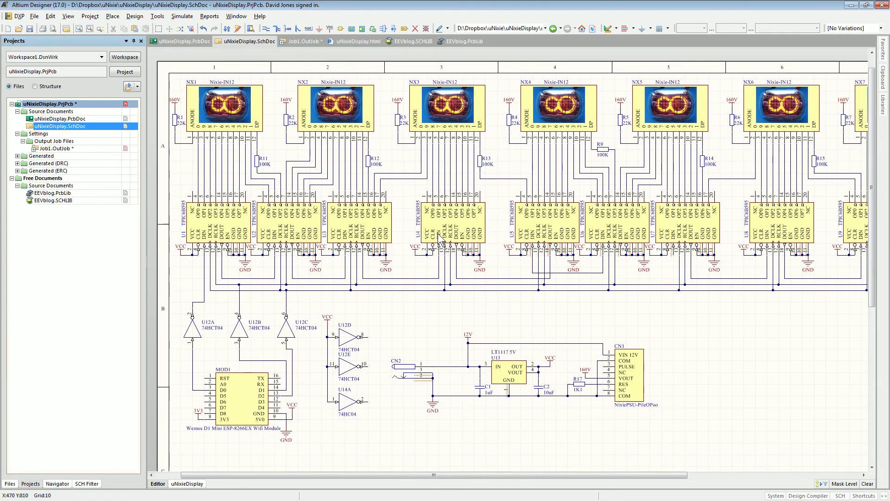
# Step: Open the uNixieDisplay project options and browse the Error Reporting violation types
pyautogui.click(90, 17)
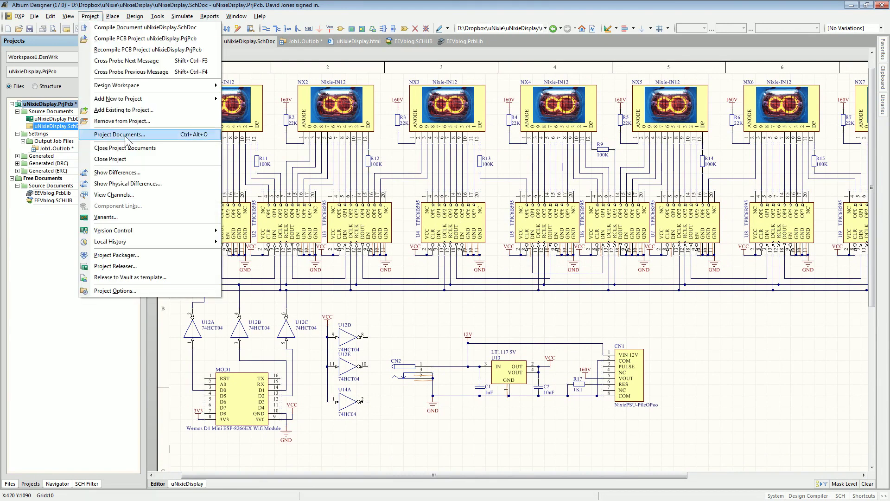
pyautogui.click(139, 290)
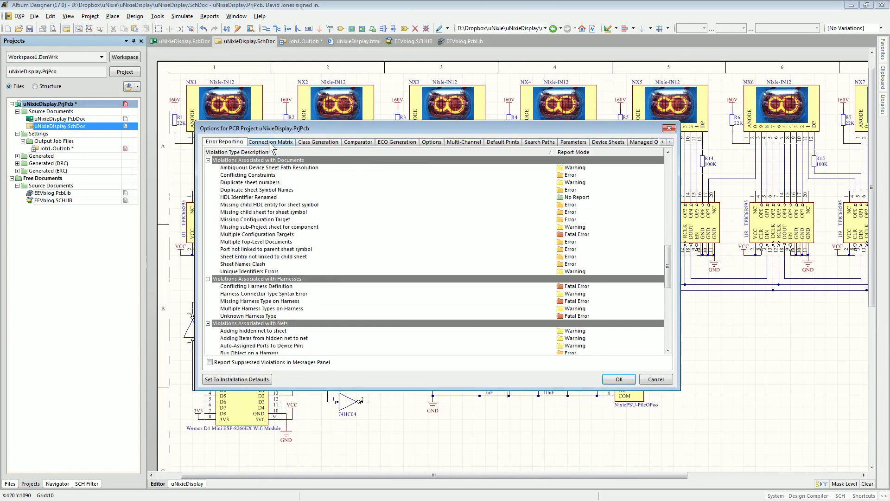
pyautogui.scroll(1, 670, 278)
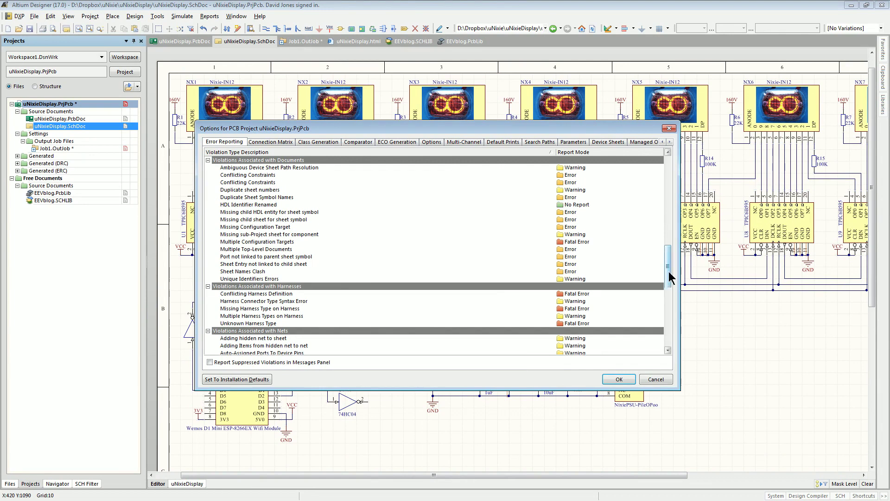
pyautogui.moveTo(670, 278); pyautogui.dragTo(669, 169)
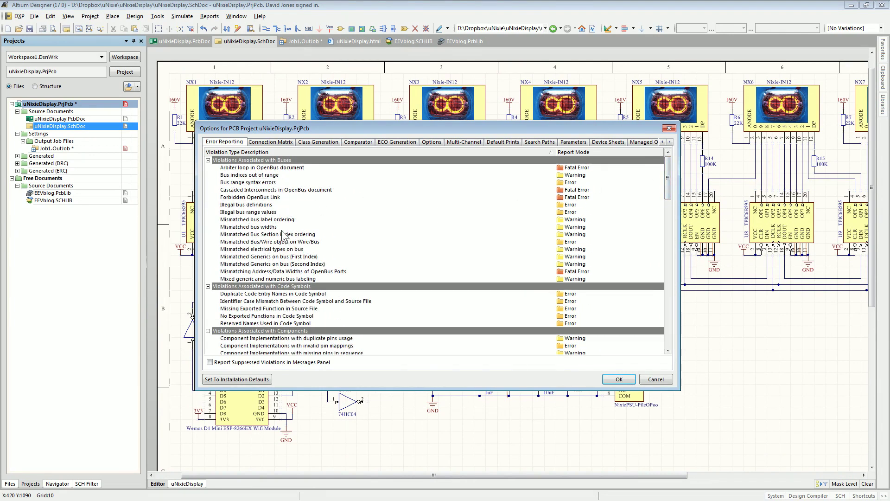
pyautogui.click(282, 199)
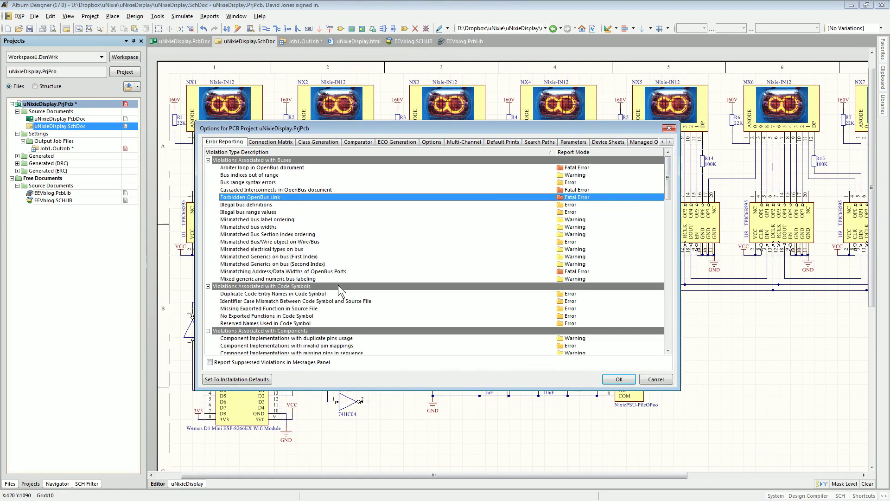
pyautogui.click(319, 303)
pyautogui.scroll(-3, 319, 303)
pyautogui.click(310, 297)
pyautogui.scroll(-5, 315, 253)
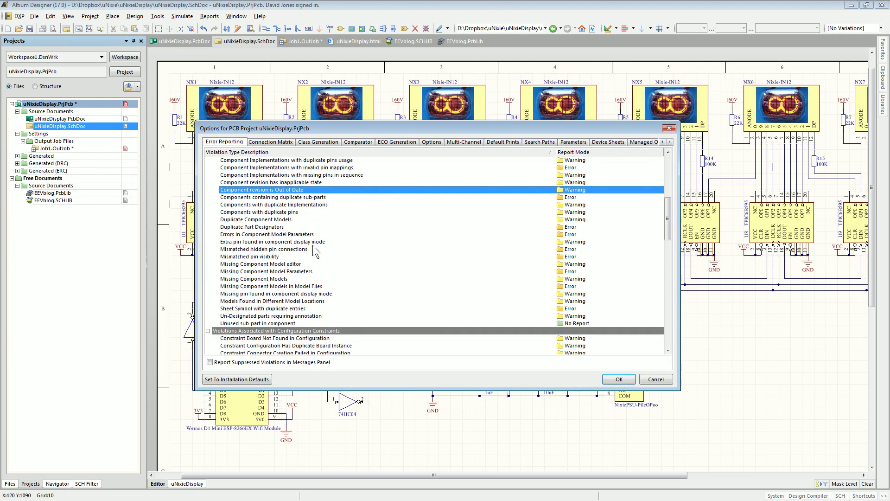
pyautogui.click(297, 324)
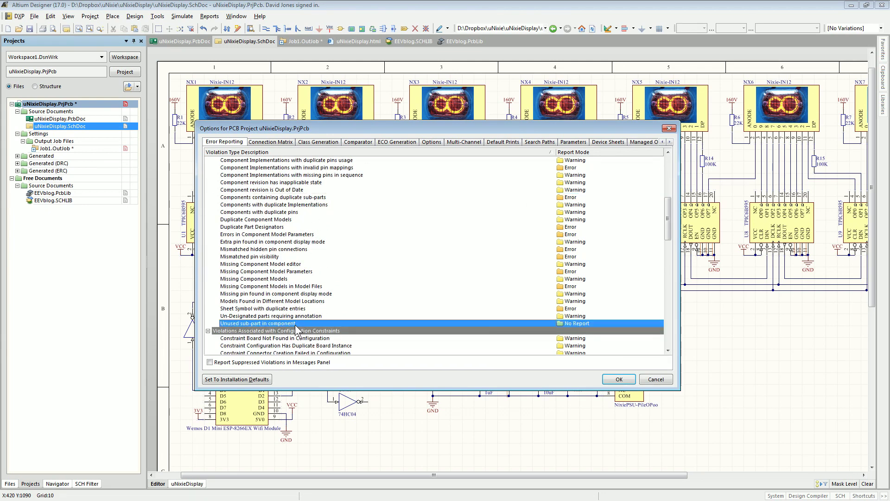
# Step: Review the report levels for Models Found in Different Model Locations, leaving them unchanged
pyautogui.click(315, 205)
pyautogui.scroll(1, 352, 185)
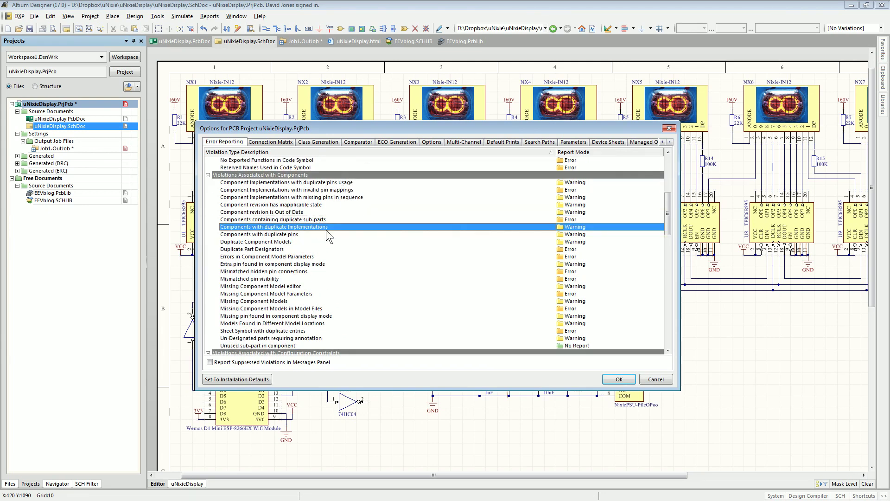
pyautogui.scroll(-5, 329, 315)
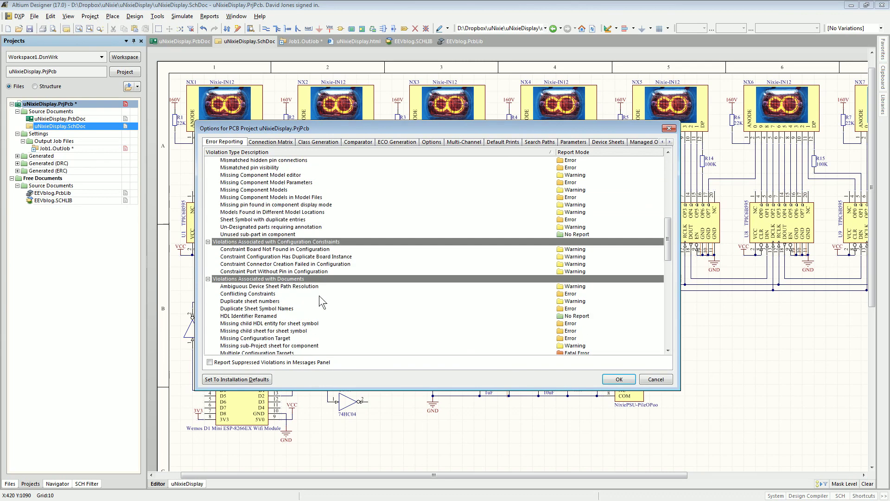
pyautogui.click(584, 211)
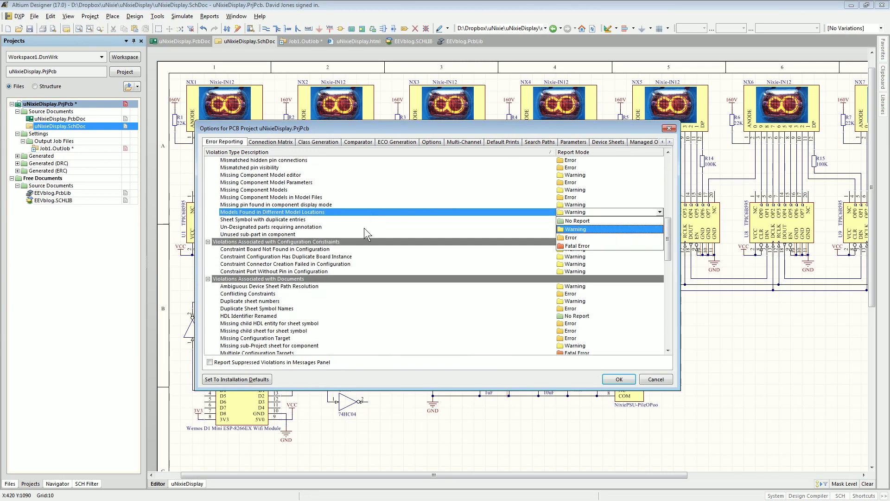
pyautogui.click(334, 302)
pyautogui.scroll(-3, 350, 243)
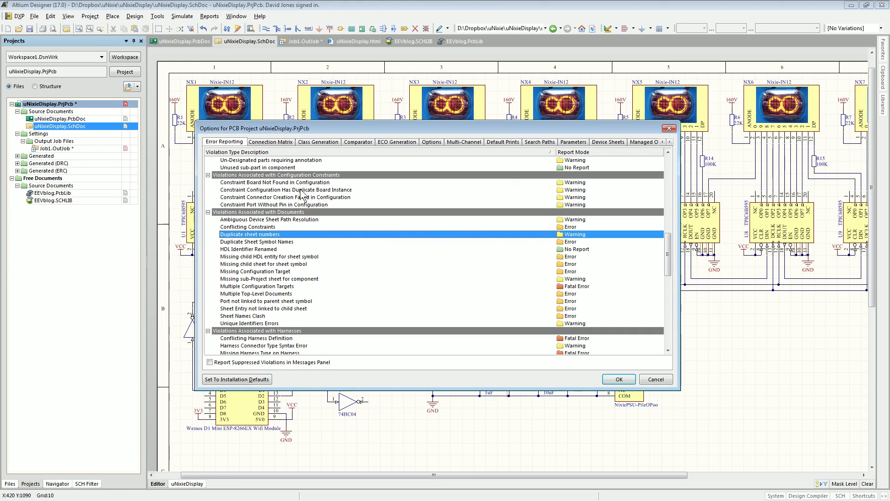
# Step: Inspect the HDL entity, harness syntax and hidden net checks, then view the Connection Matrix
pyautogui.click(307, 256)
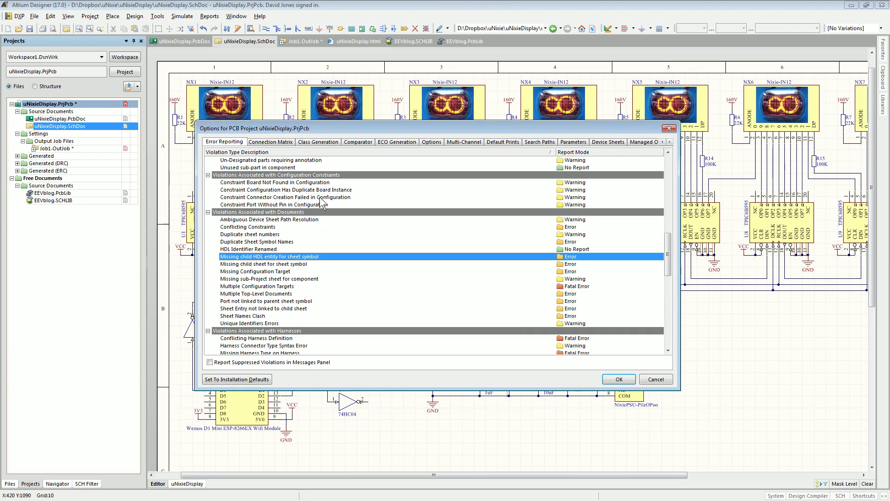
pyautogui.scroll(-1, 301, 238)
pyautogui.scroll(-4, 301, 238)
pyautogui.click(303, 237)
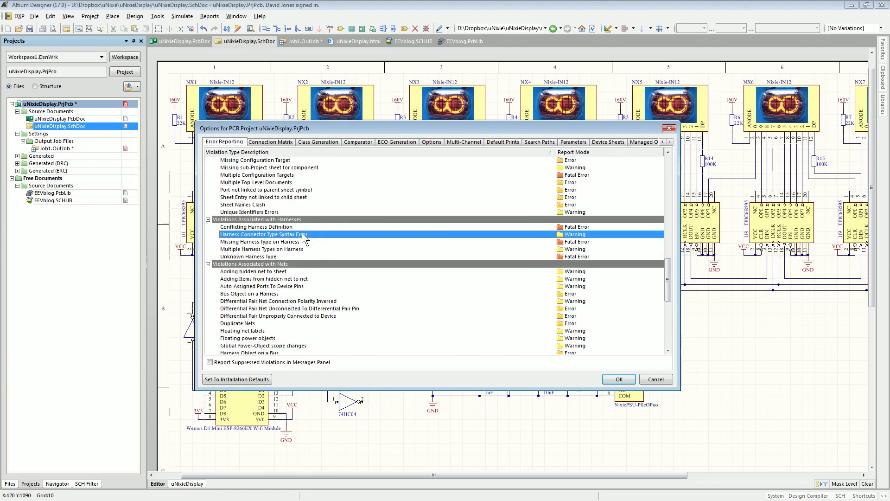
pyautogui.click(309, 272)
pyautogui.scroll(-9, 302, 276)
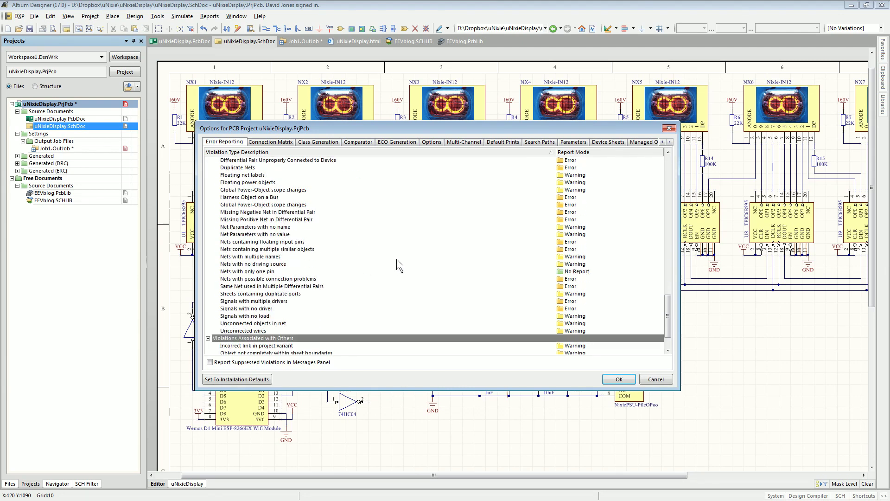
pyautogui.click(270, 142)
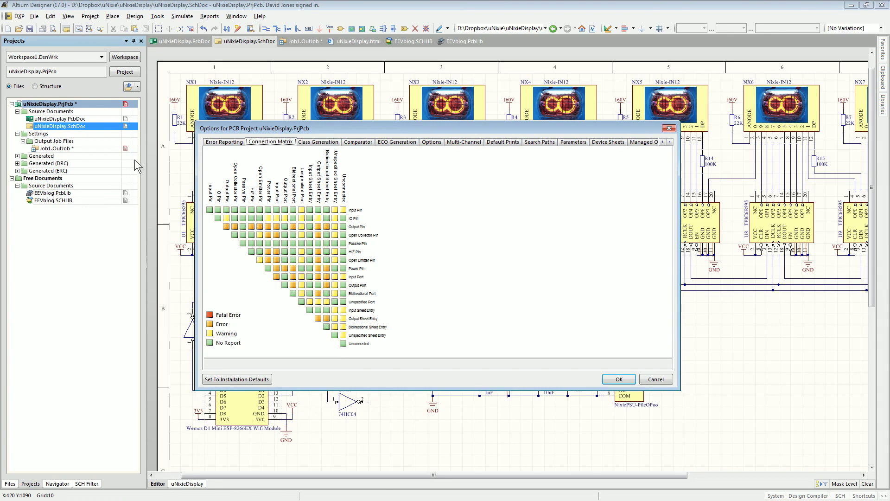
# Step: Return to Error Reporting, close the project options and open the EEVblog.SCHLIB library
pyautogui.click(225, 142)
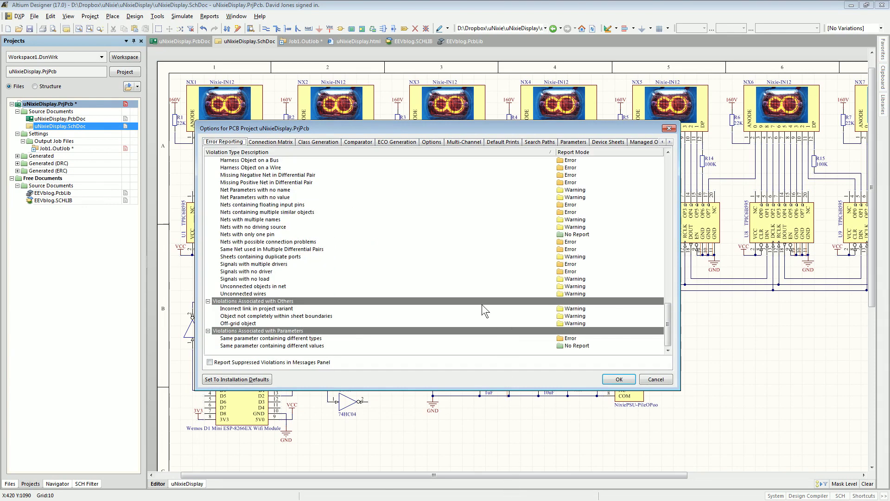
pyautogui.scroll(10, 415, 238)
pyautogui.press('Escape')
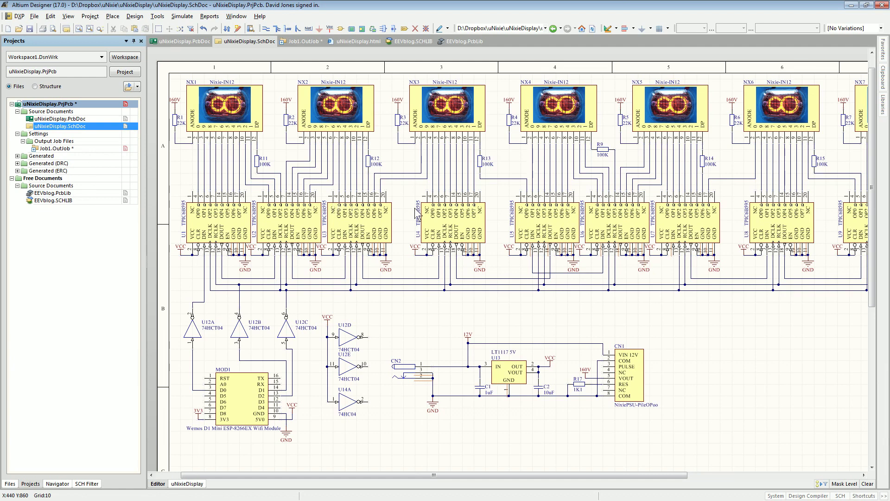
pyautogui.doubleClick(69, 200)
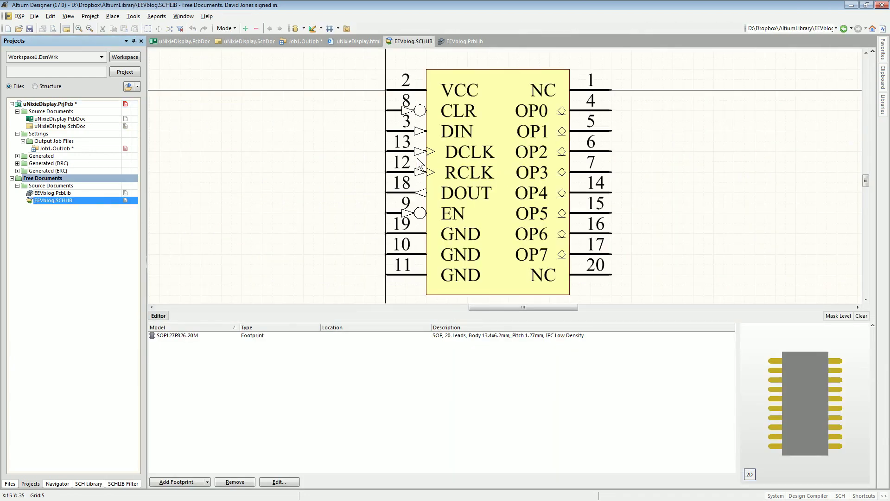
# Step: Check that DCLK pin 13 keeps the Input electrical type and cancel its pin properties
pyautogui.doubleClick(401, 152)
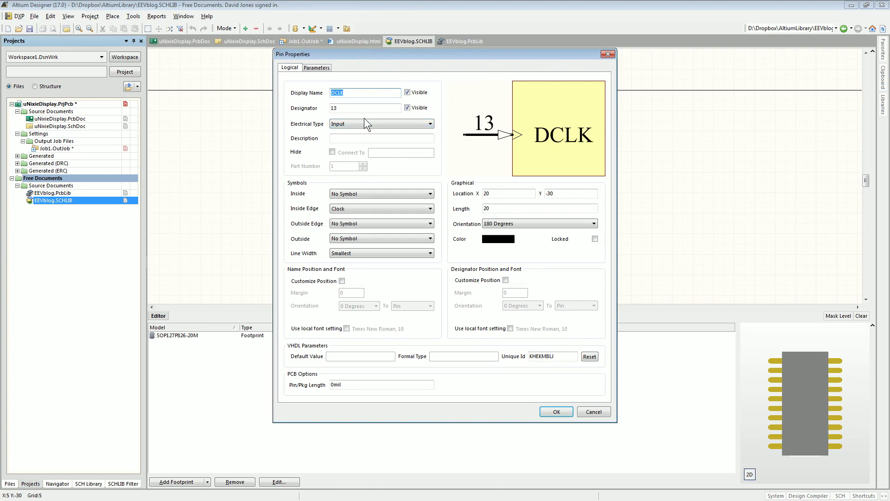
pyautogui.click(375, 124)
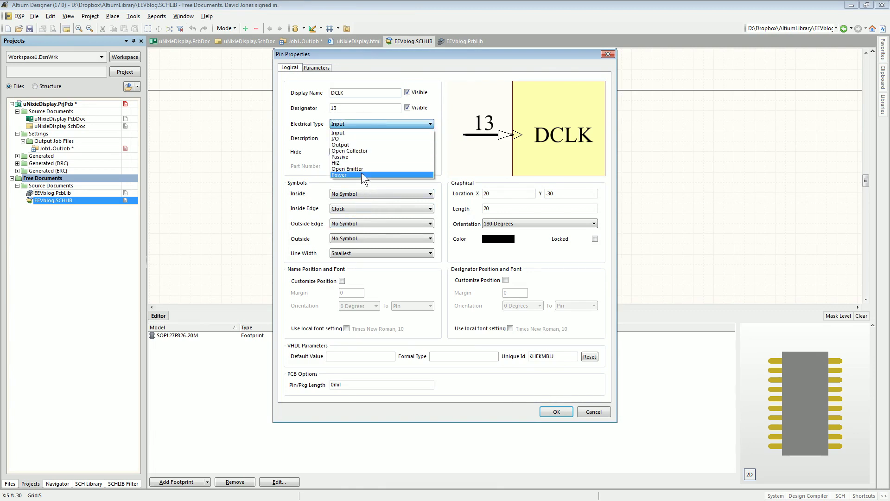
pyautogui.click(472, 89)
pyautogui.click(593, 411)
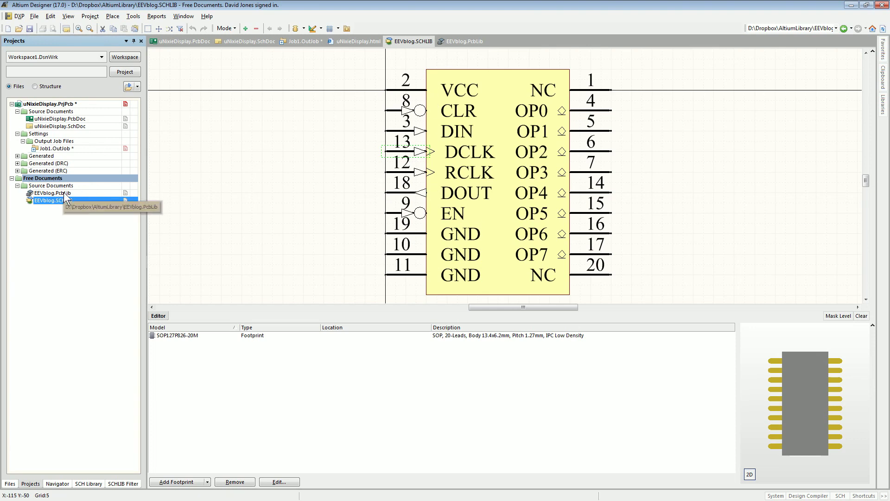
# Step: Choose Passive as the electrical type for RCLK pin 12, then cancel its pin properties
pyautogui.doubleClick(394, 169)
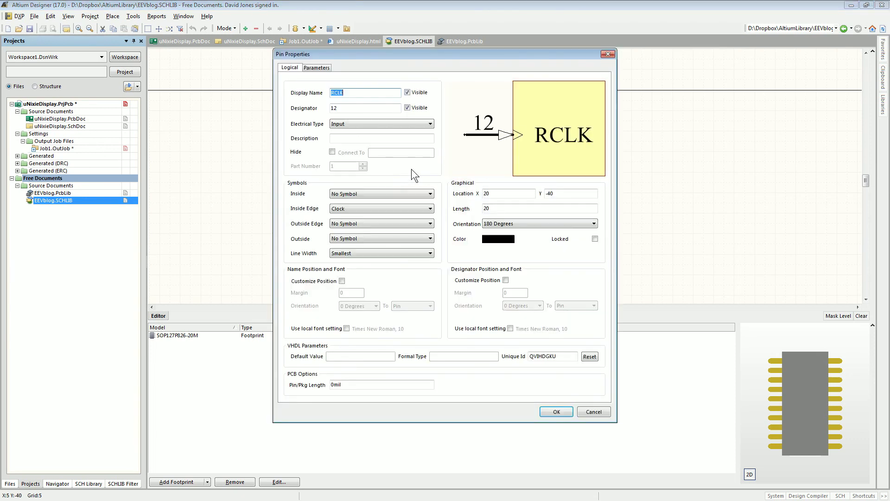
pyautogui.click(374, 126)
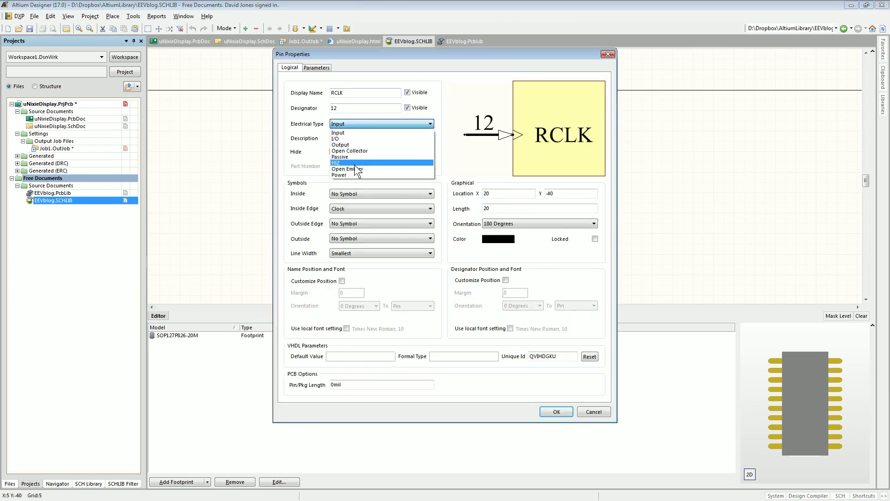
pyautogui.click(354, 157)
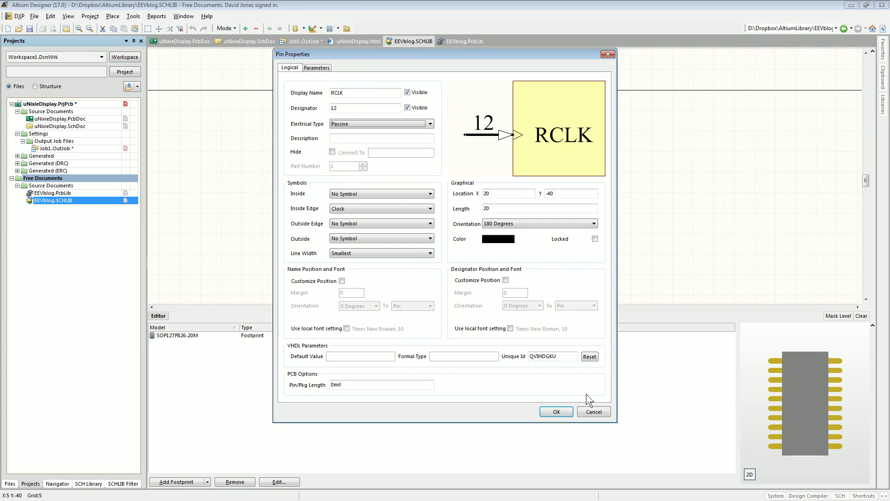
pyautogui.click(588, 409)
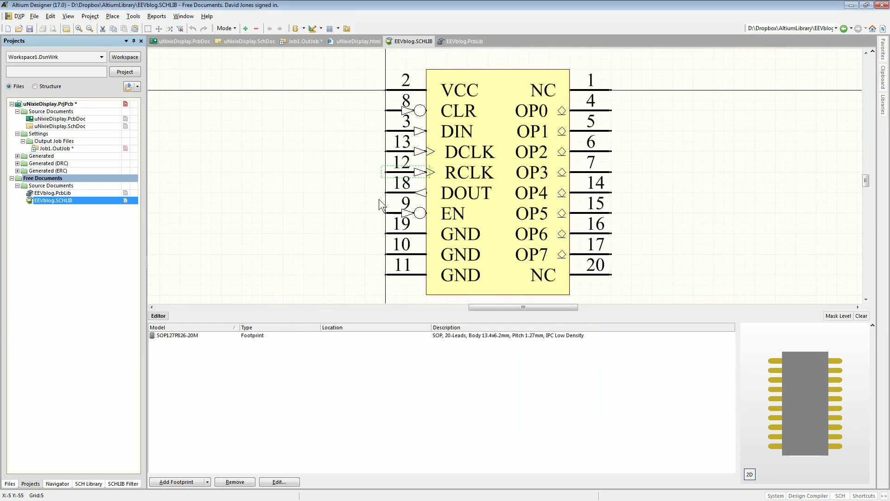
# Step: Switch to uNixieDisplay.SchDoc and zoom in on the TPIC6B595 shift registers U1–U3
pyautogui.click(61, 126)
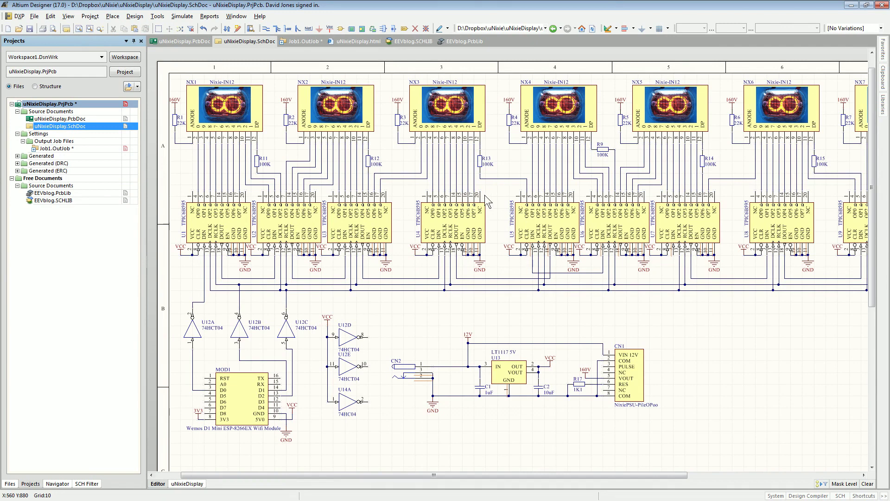
pyautogui.keyDown('ctrl'); pyautogui.scroll(3, 487, 218); pyautogui.keyUp('ctrl')
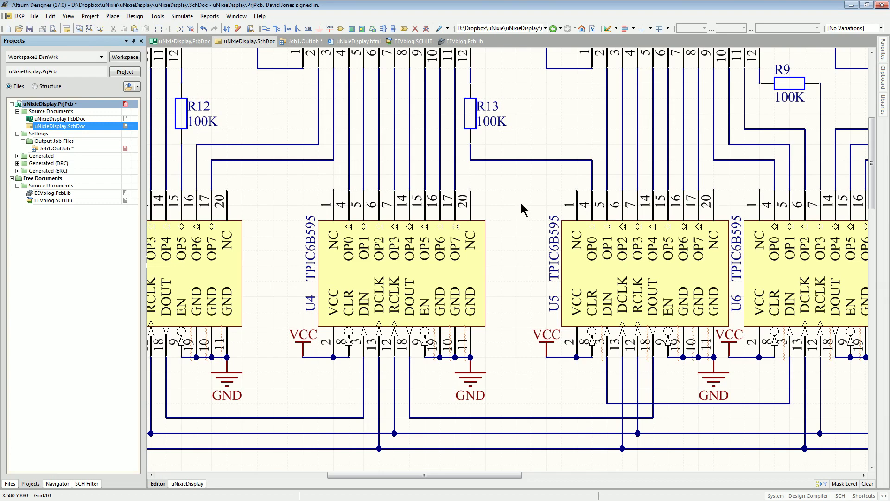
pyautogui.keyDown('ctrl'); pyautogui.scroll(-4, 518, 203); pyautogui.keyUp('ctrl')
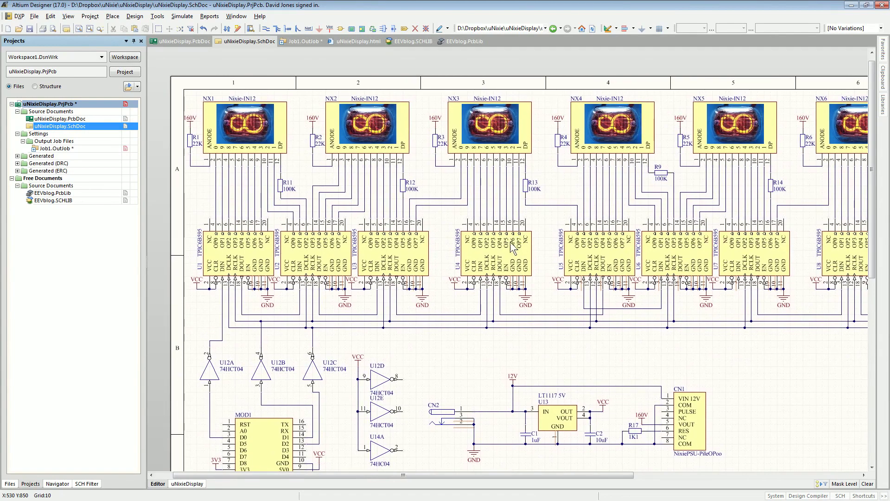
pyautogui.keyDown('ctrl'); pyautogui.scroll(4, 432, 249); pyautogui.keyUp('ctrl')
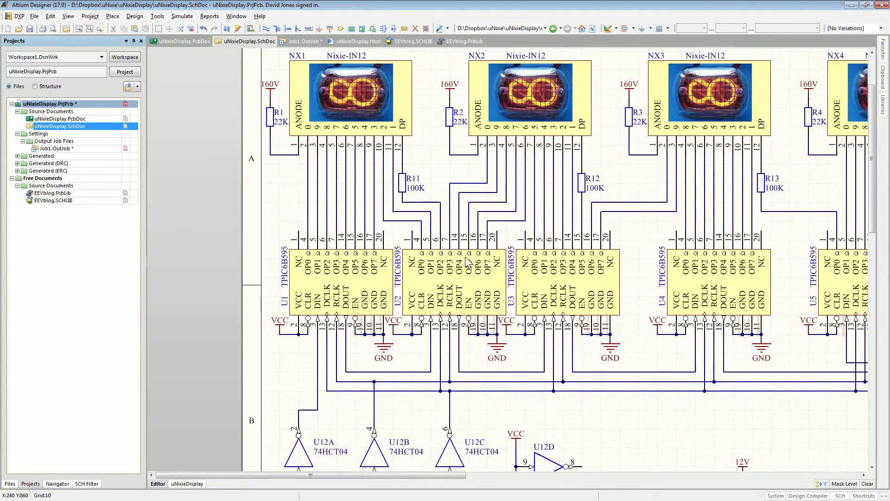
pyautogui.keyDown('ctrl'); pyautogui.scroll(3, 466, 257); pyautogui.keyUp('ctrl')
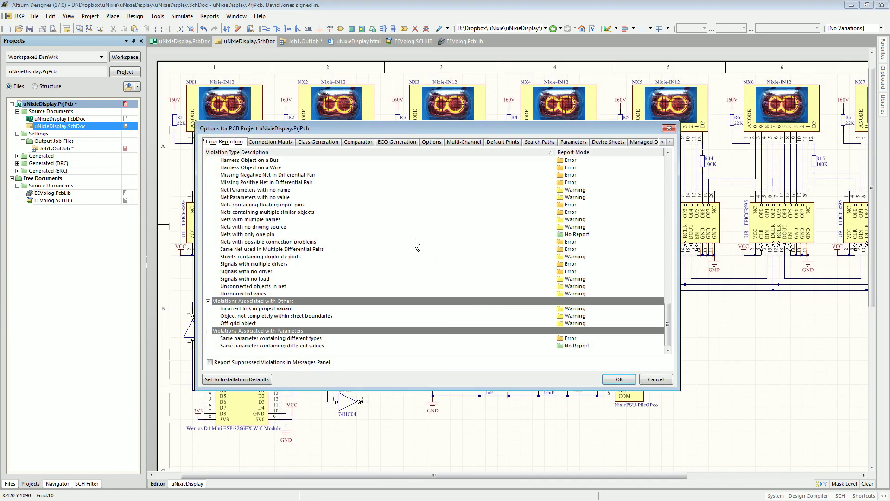
pyautogui.click(414, 236)
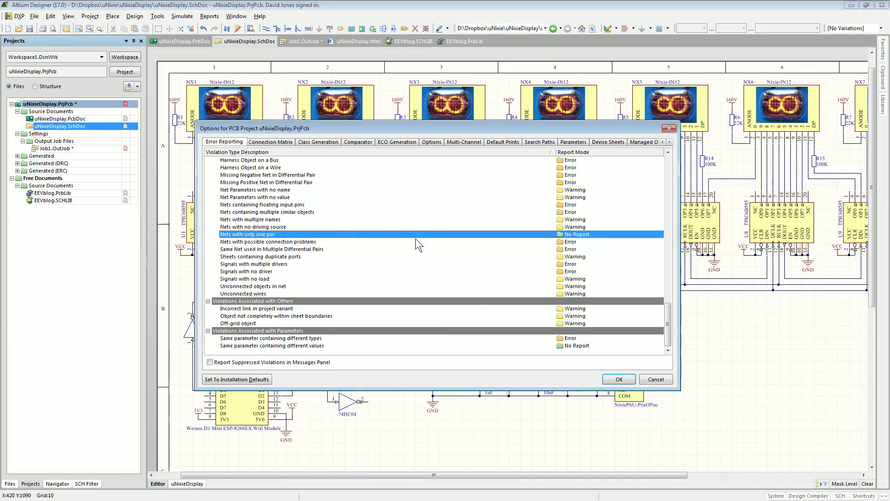
pyautogui.scroll(15, 418, 241)
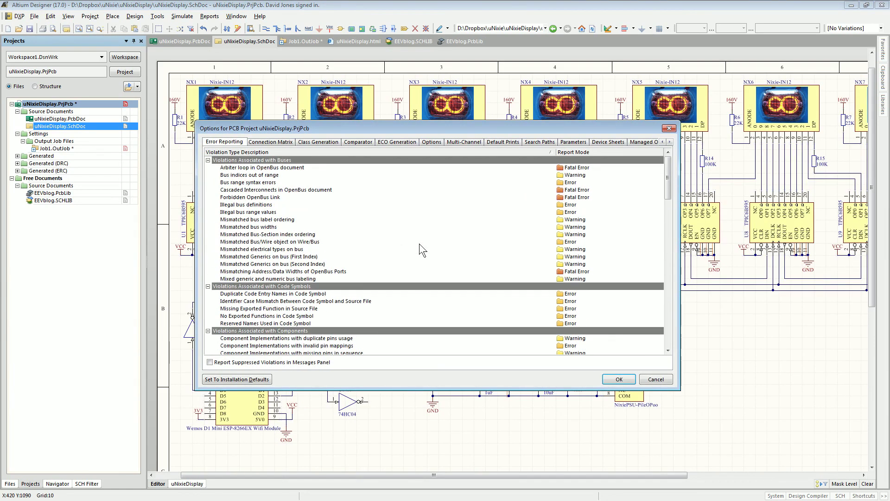